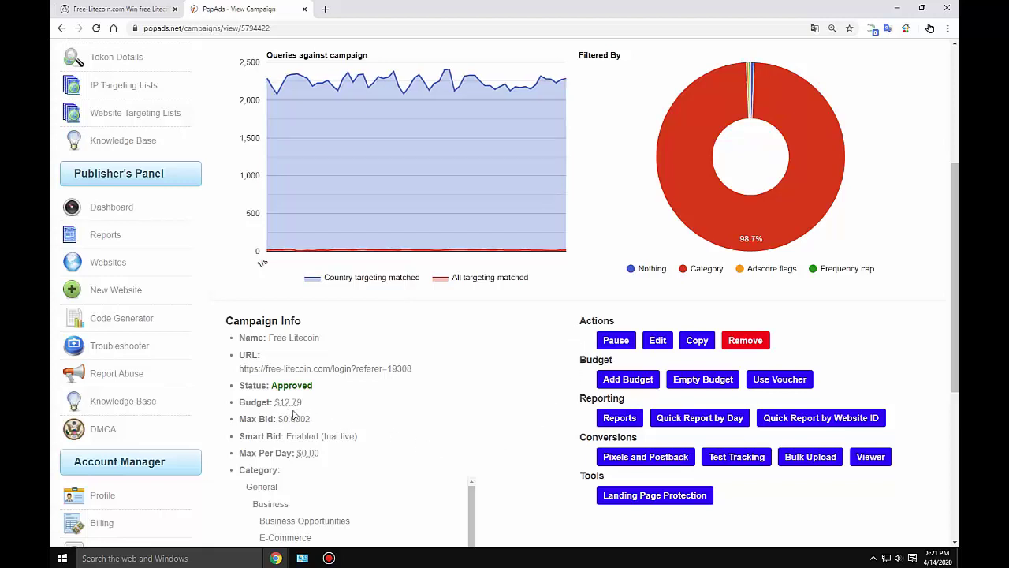
Step: Reload the Free Litecoin campaign page and review its remaining budget, spending figures and campaign details
click(96, 28)
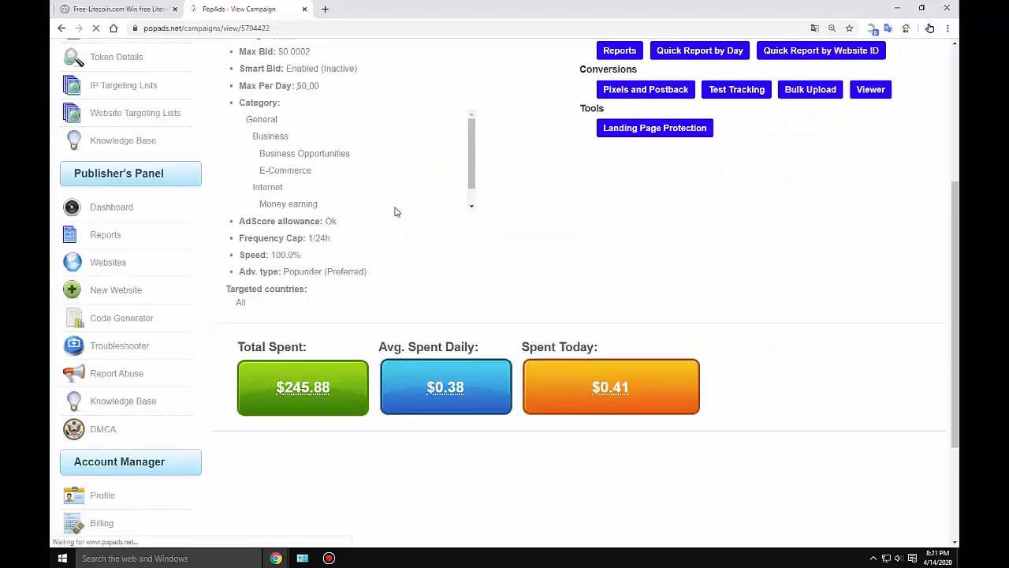
scroll(372, 281, down, 1)
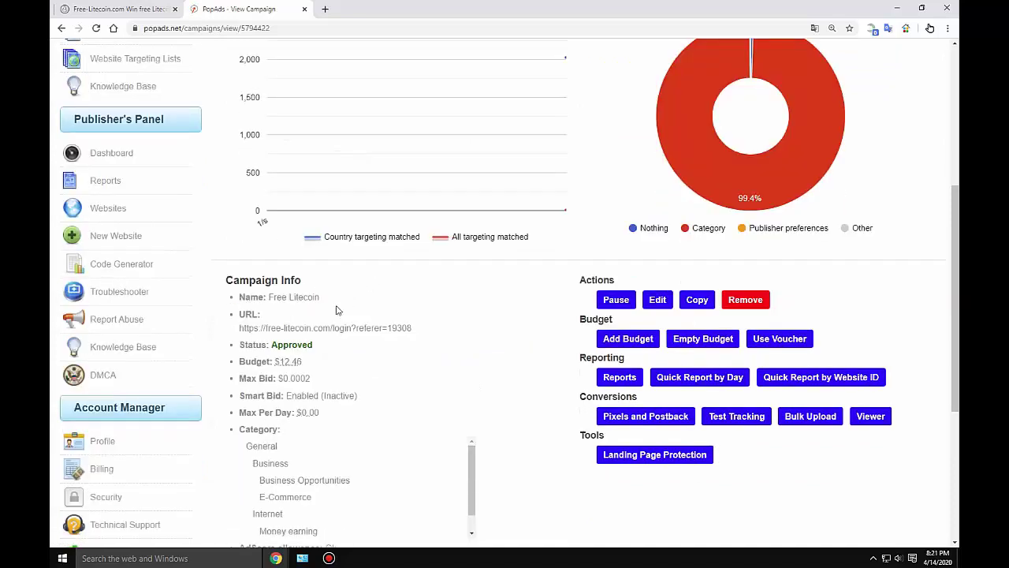
mouse_move(293, 367)
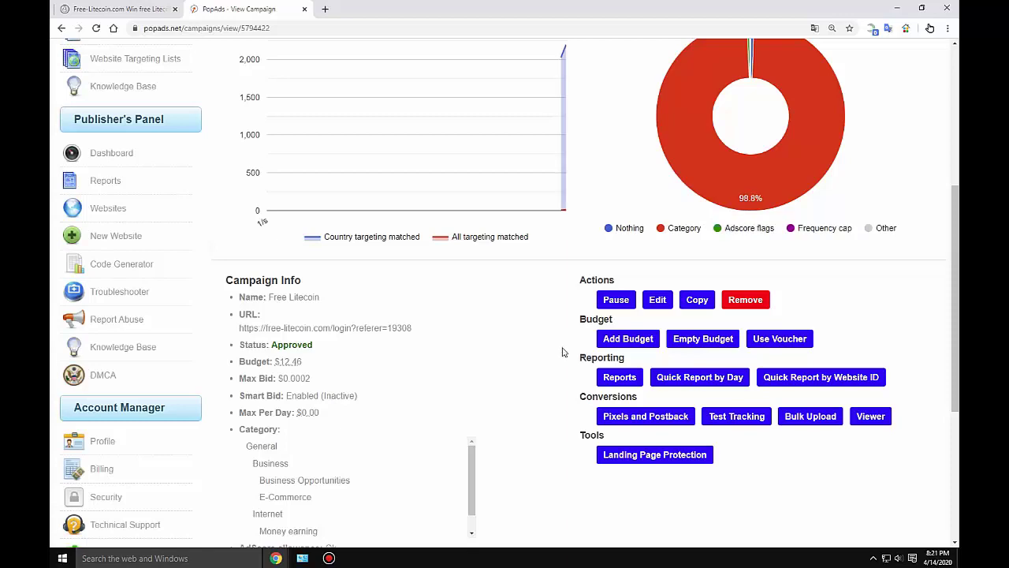
scroll(722, 359, up, 1)
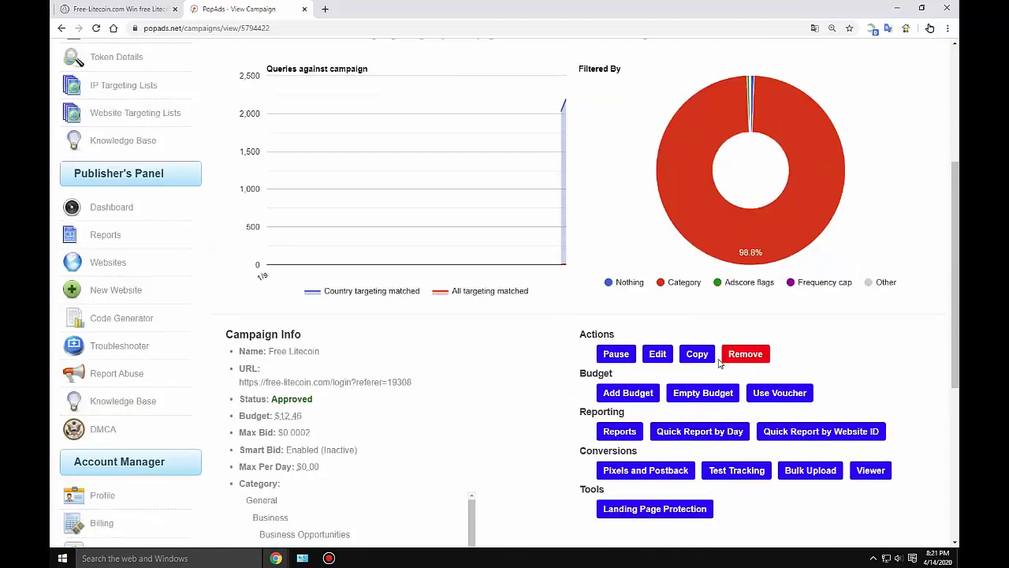
scroll(720, 360, down, 1)
mouse_move(331, 558)
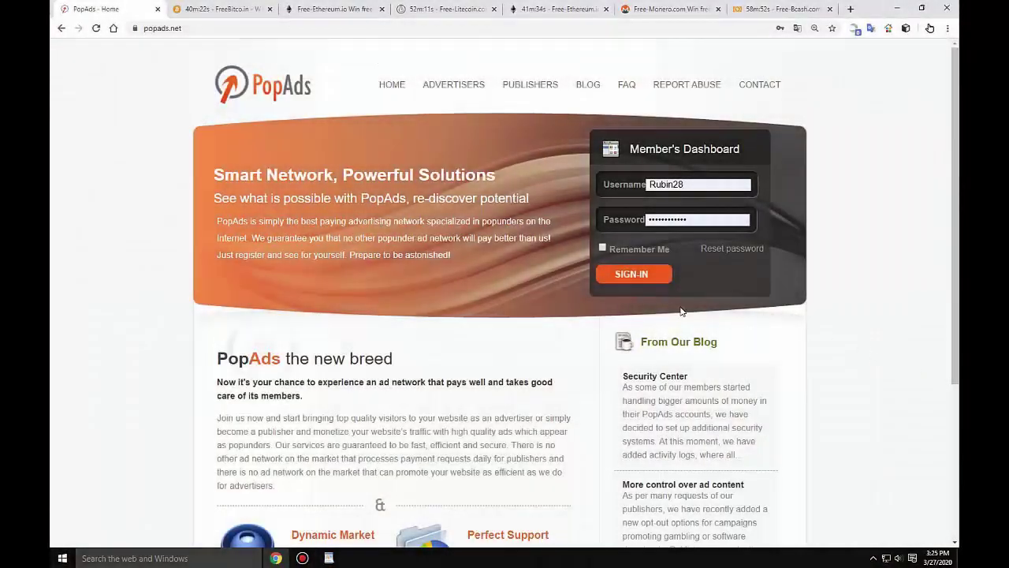
Step: Sign in to the PopAds account with the saved credentials and view the list of campaigns
click(631, 274)
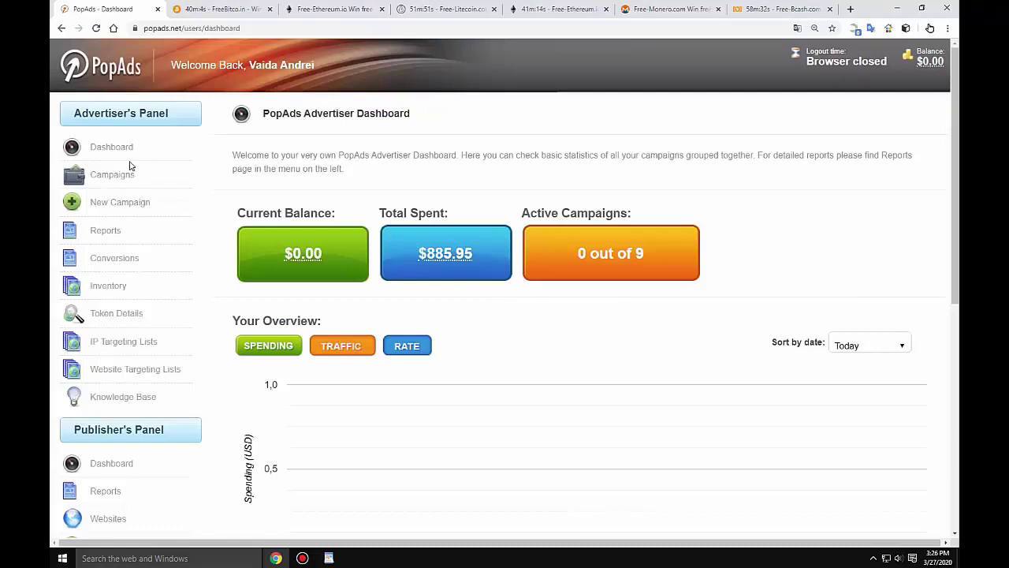
click(110, 175)
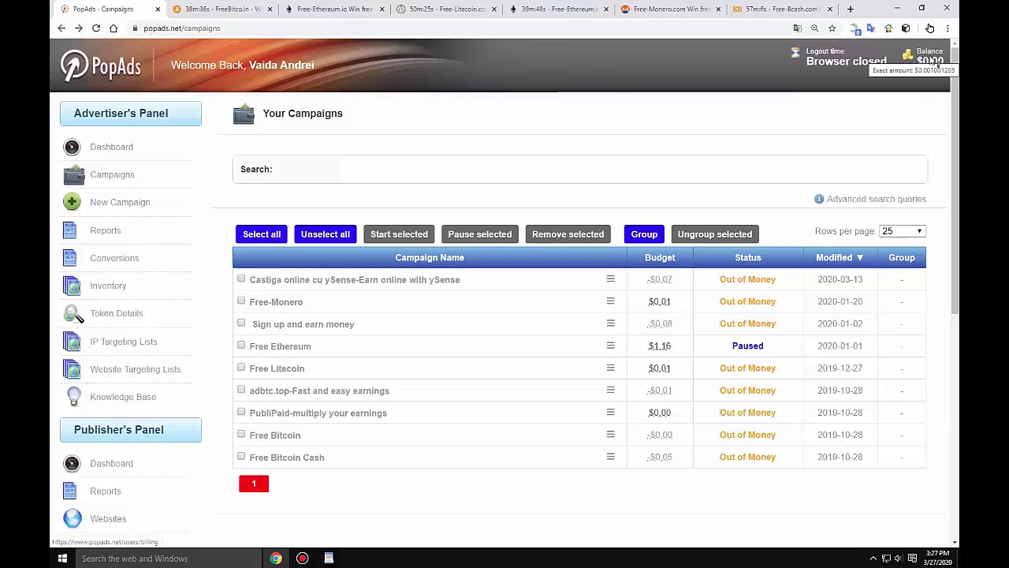
Step: Go to the account's billing page and review the deposit dates and amounts in the transaction history
click(931, 61)
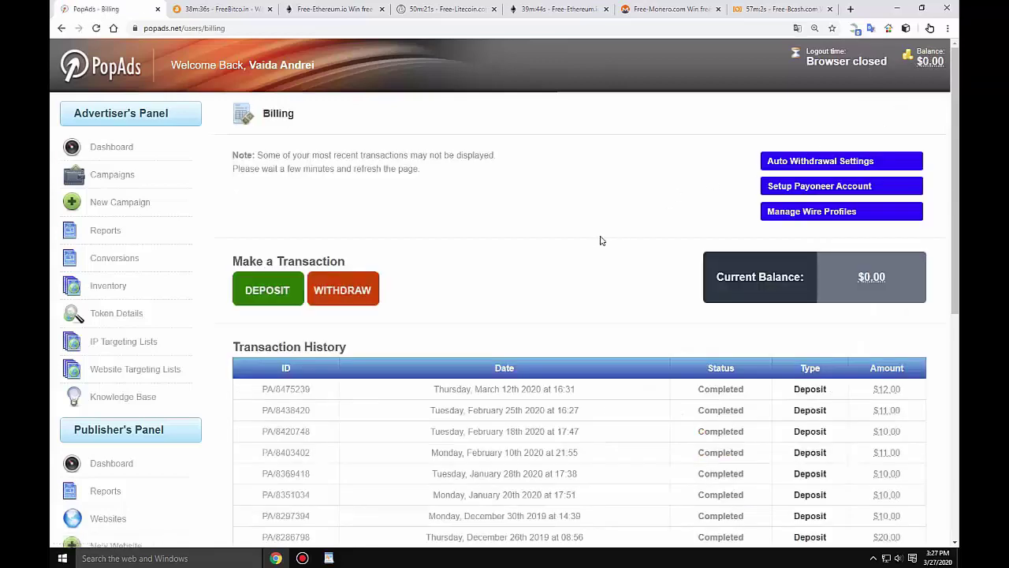
scroll(600, 240, down, 1)
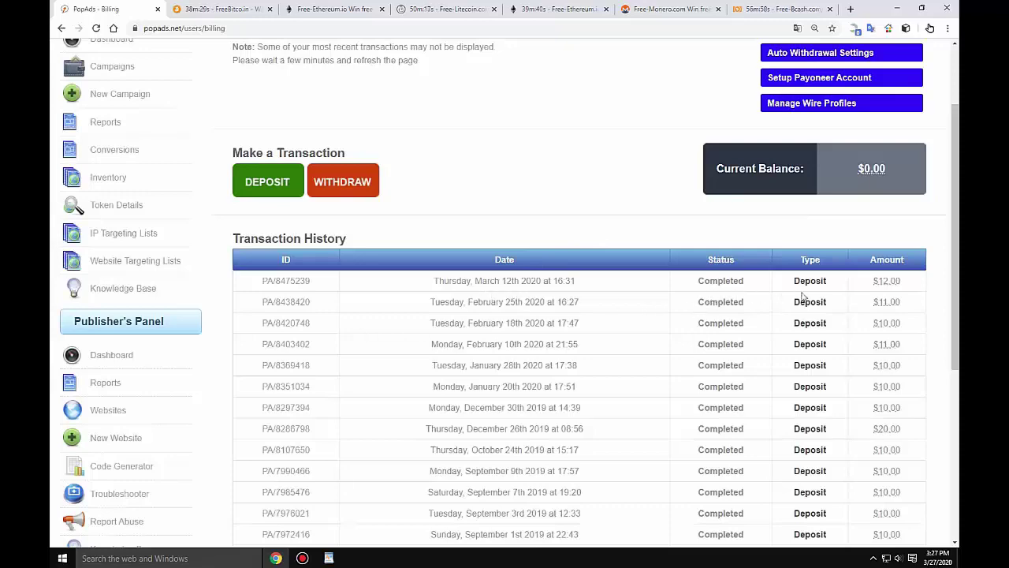
scroll(878, 306, down, 1)
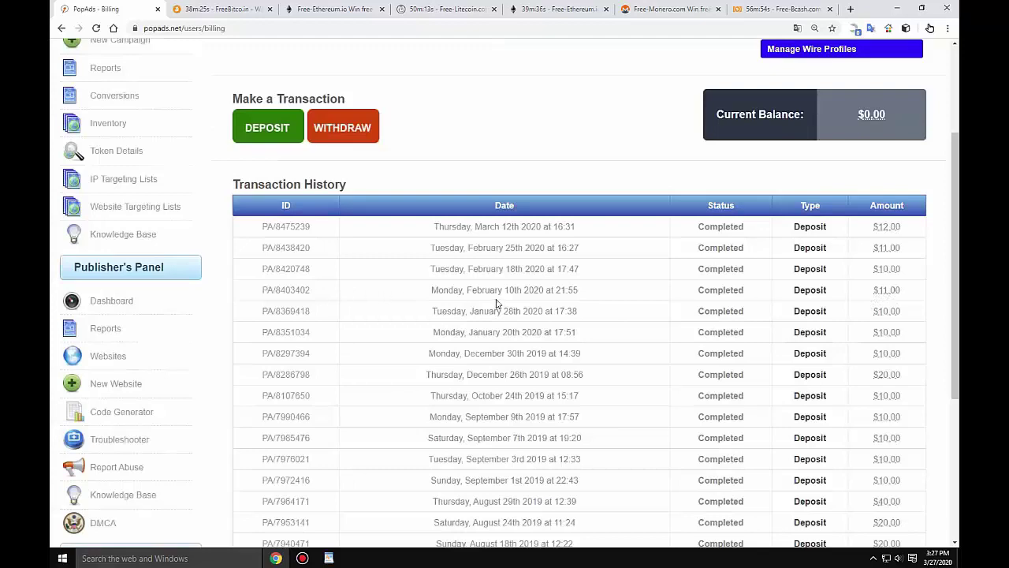
scroll(630, 362, down, 1)
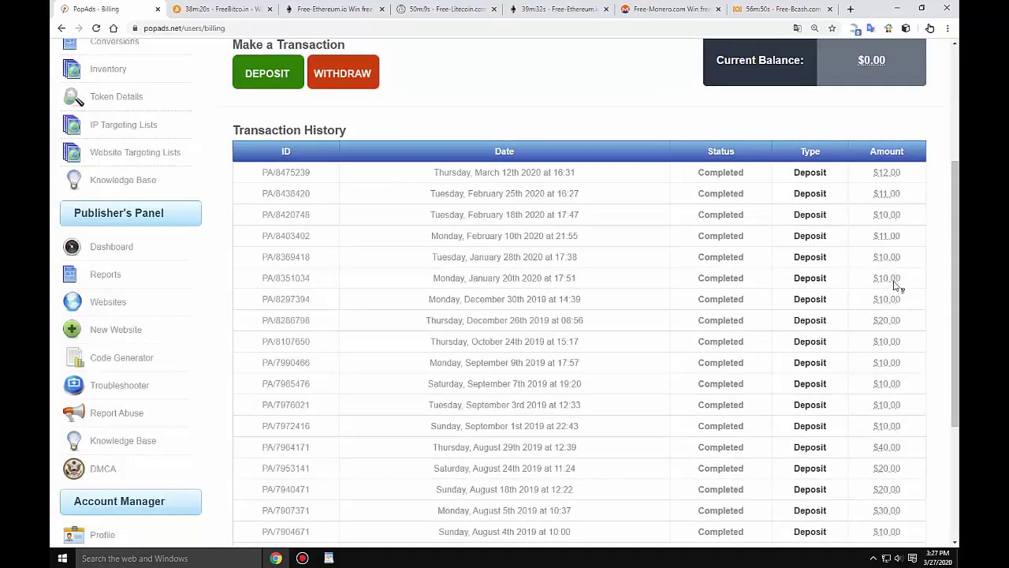
scroll(895, 394, down, 2)
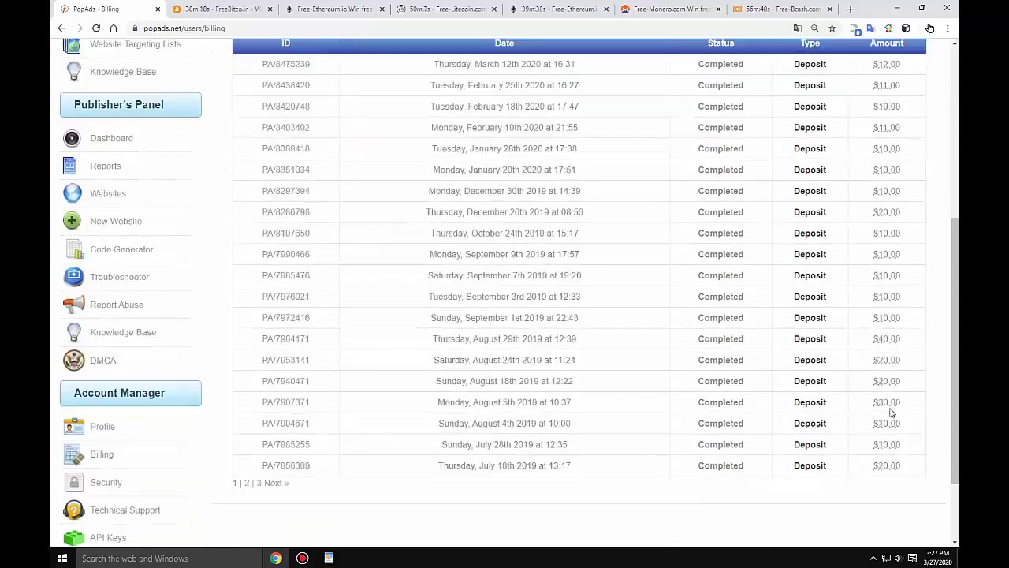
scroll(891, 465, up, 5)
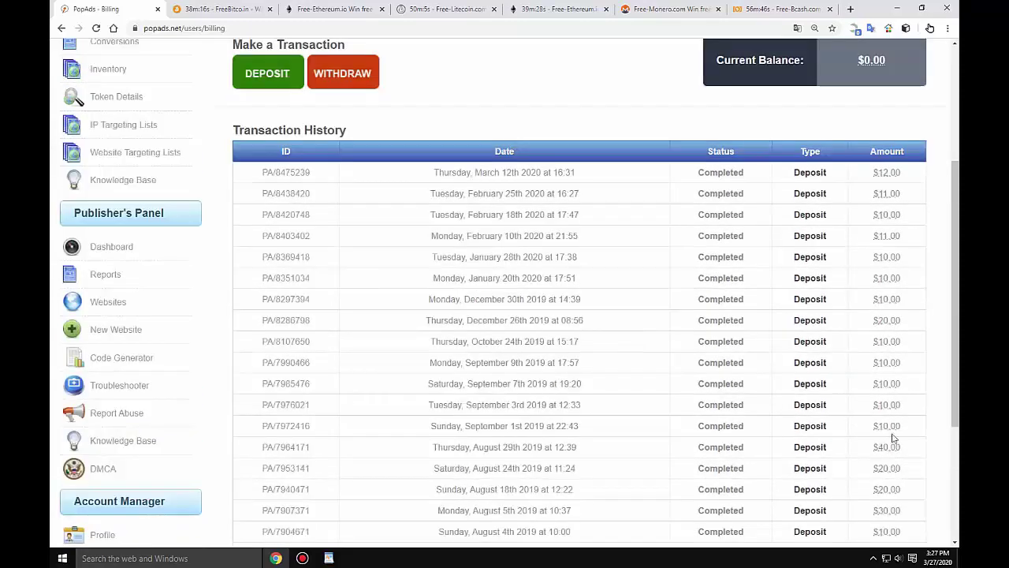
scroll(895, 381, up, 1)
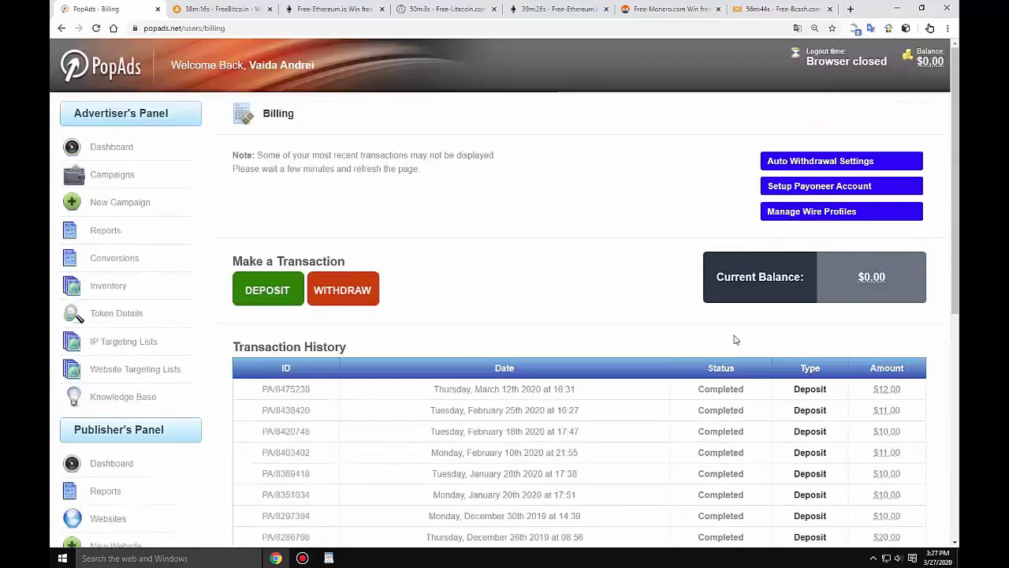
Step: Request an 11.00 USD deposit with PayPal as the payment type, agreeing to the deposit rules
click(268, 290)
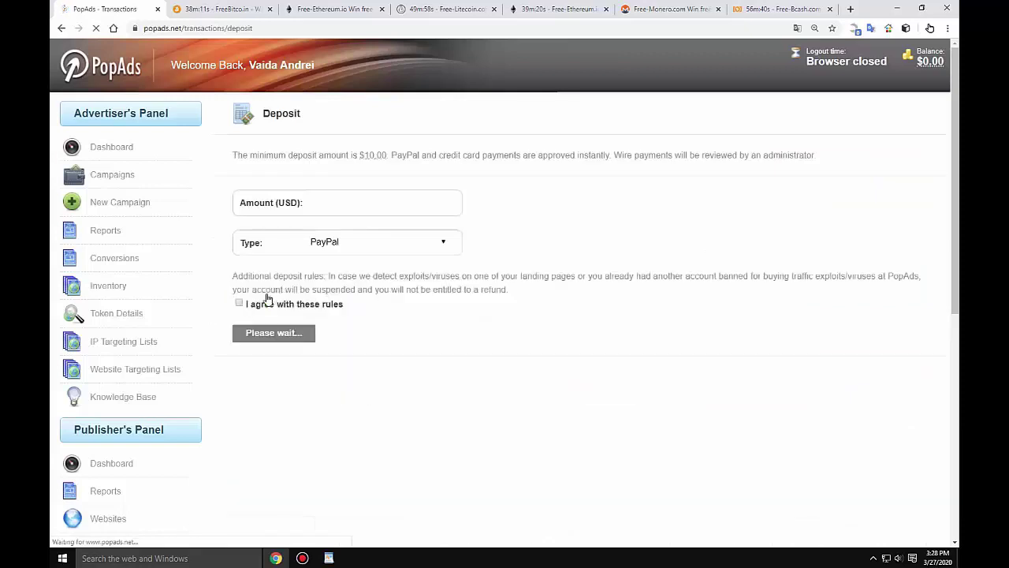
click(317, 203)
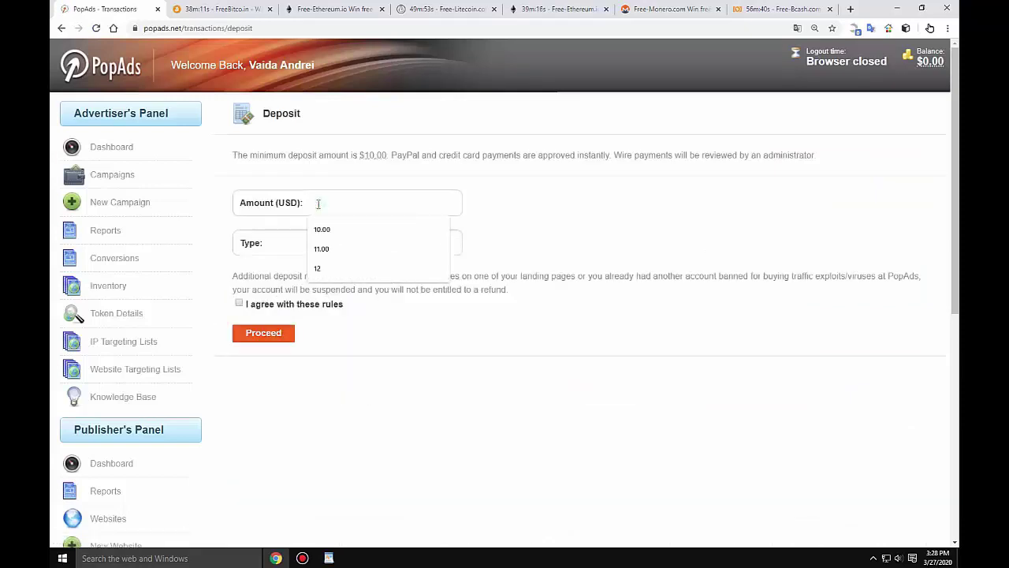
click(325, 250)
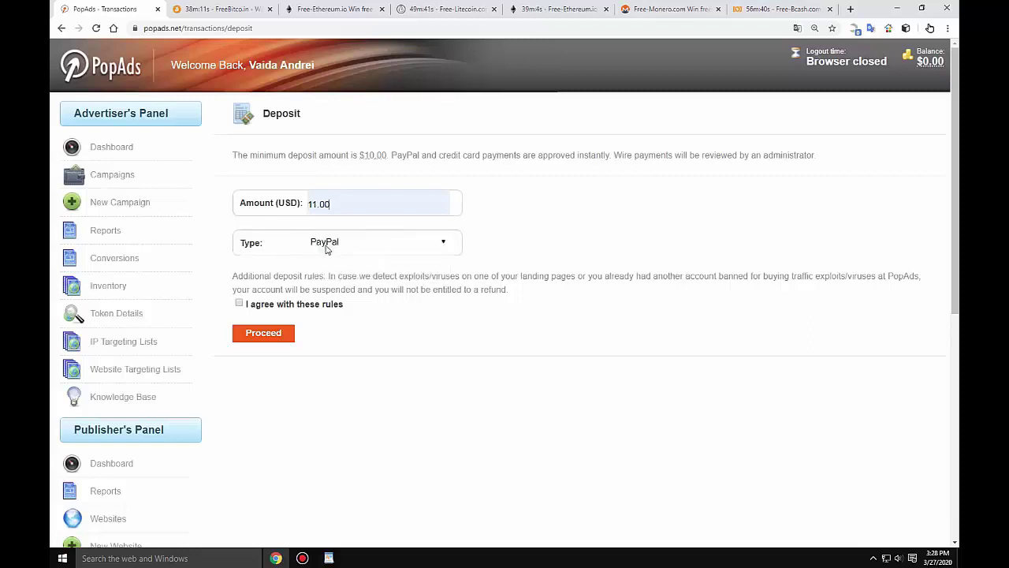
click(445, 244)
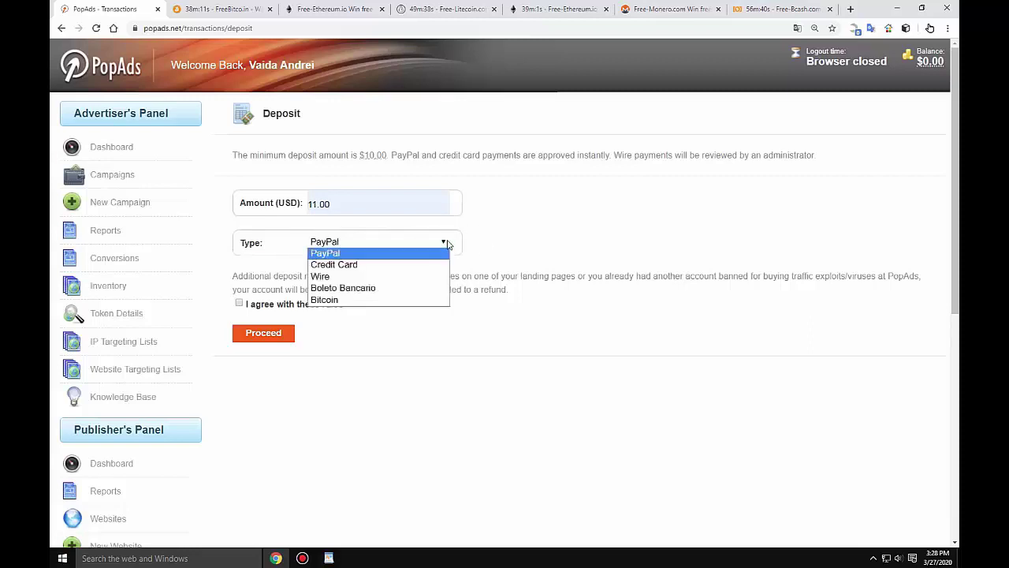
click(372, 256)
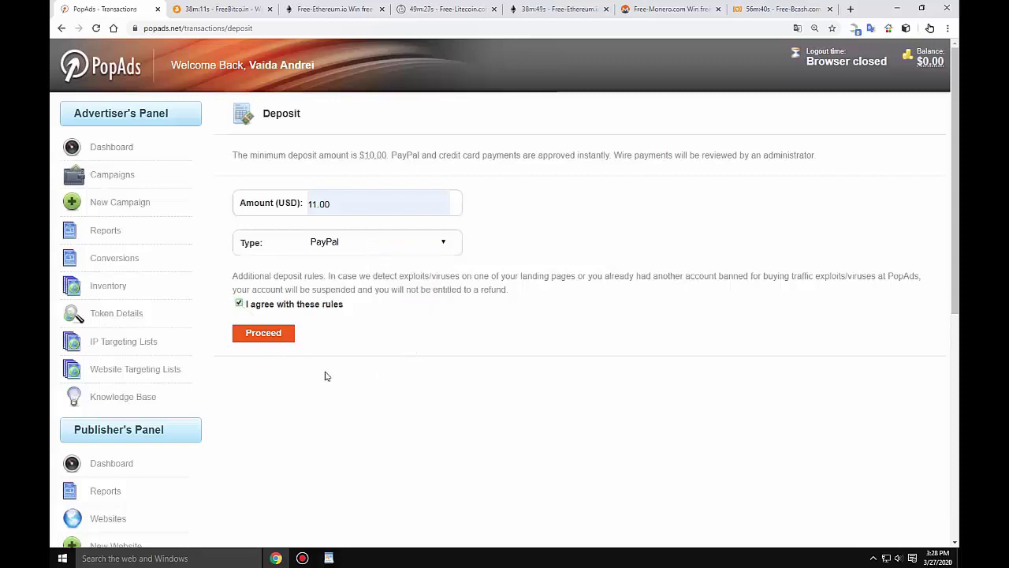
click(263, 334)
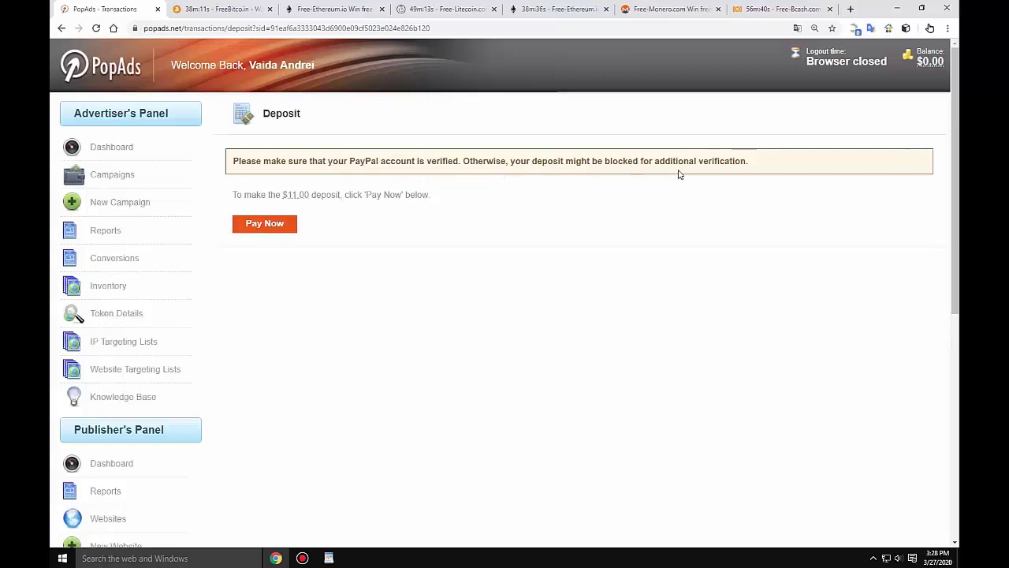
Step: Pay the 11.00 USD deposit through PayPal with the preferred Visa card, and refresh the PopAds billing page
click(265, 225)
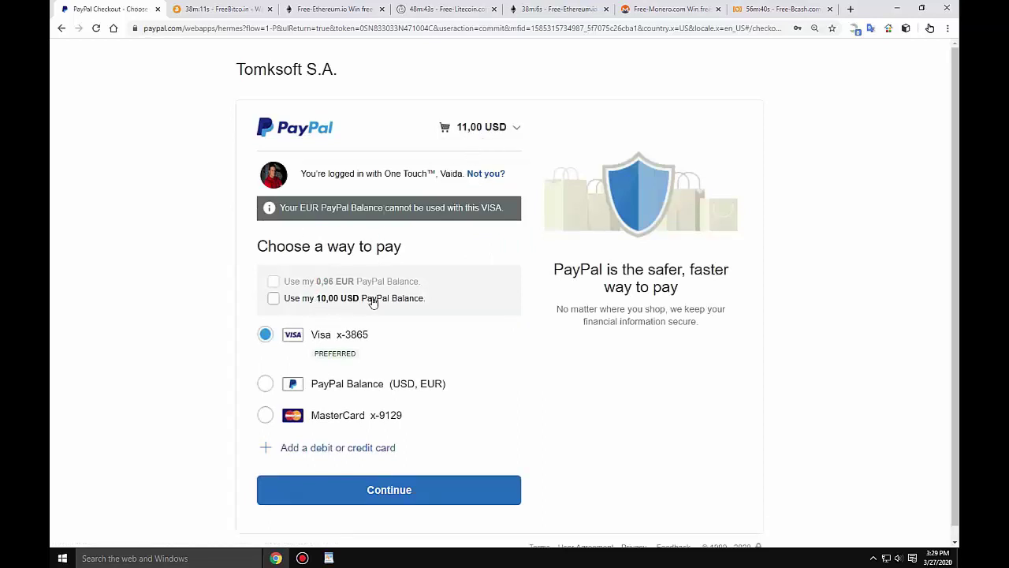
scroll(373, 303, down, 1)
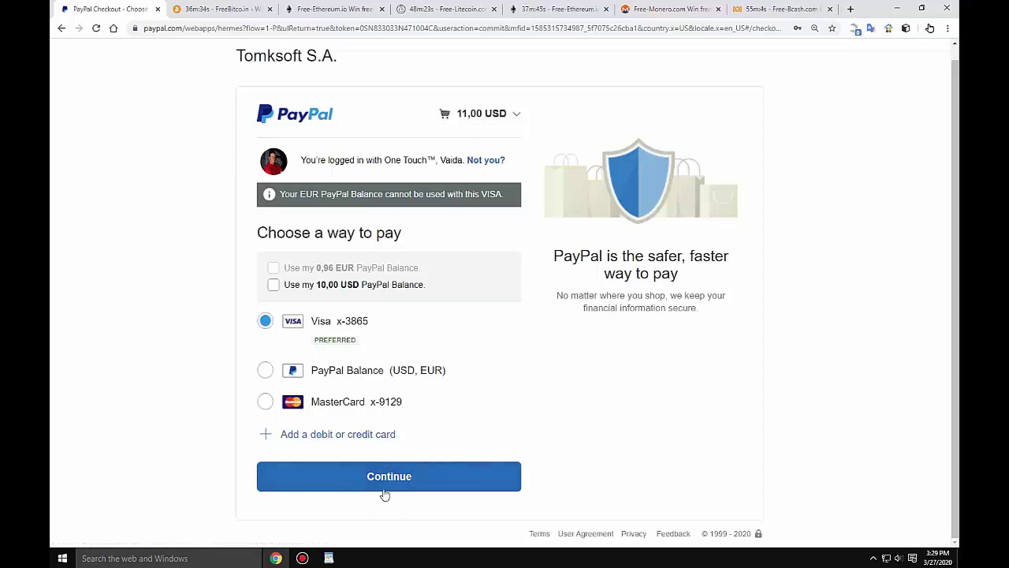
click(440, 479)
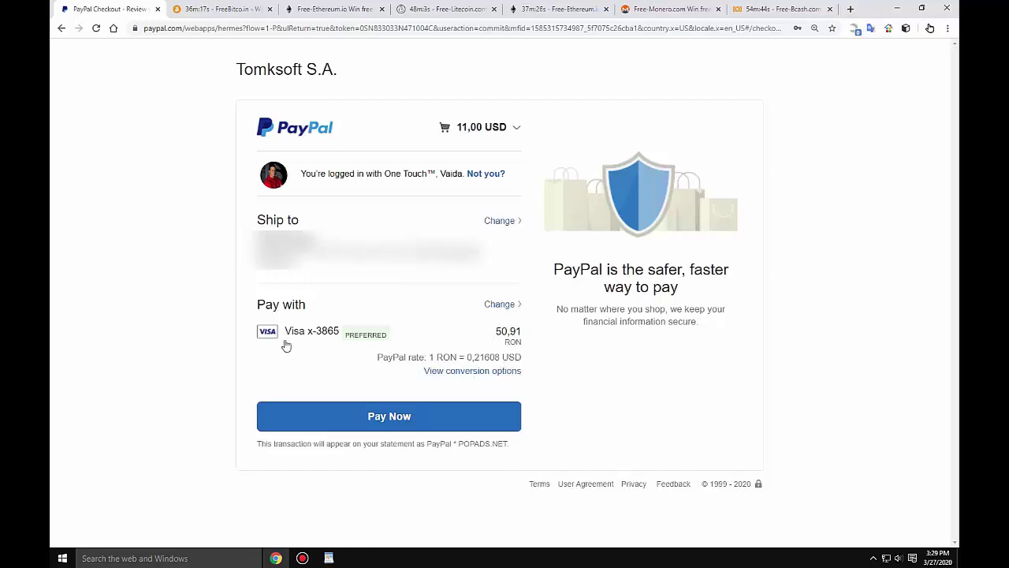
click(448, 426)
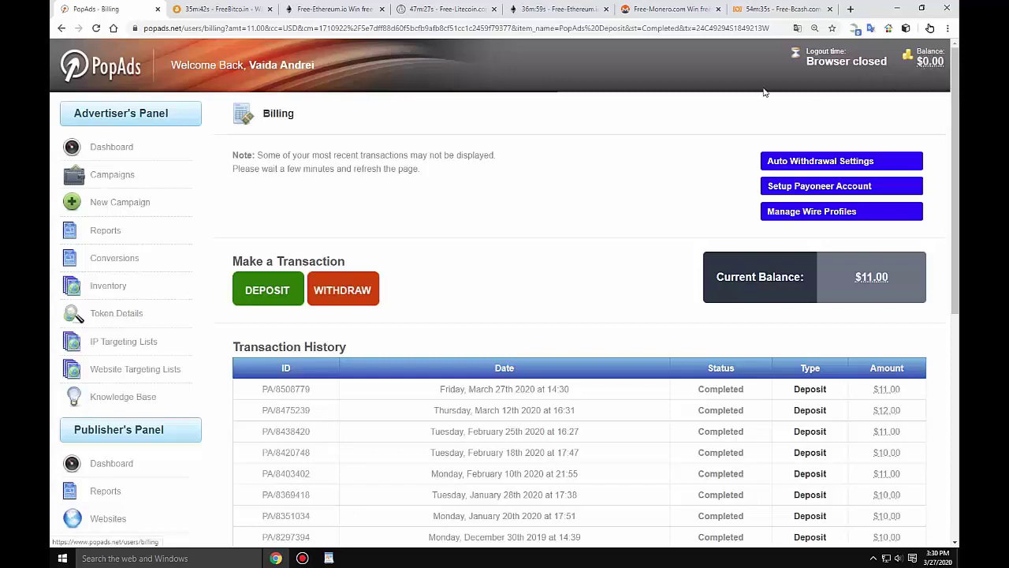
click(95, 30)
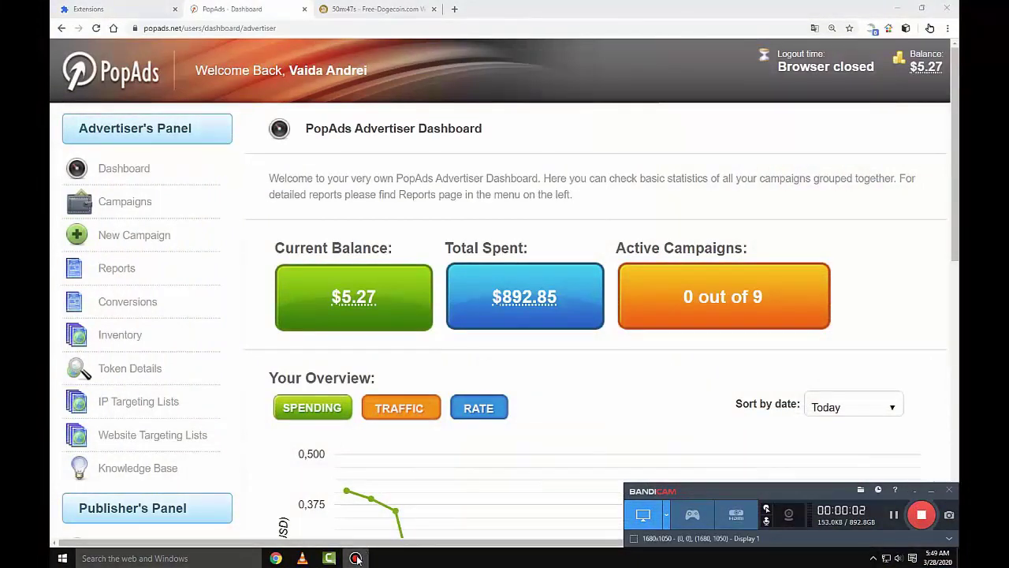
Step: Start a new PopAds campaign and copy "free-dogecoin" from the web address of the Free-Dogecoin site
click(356, 558)
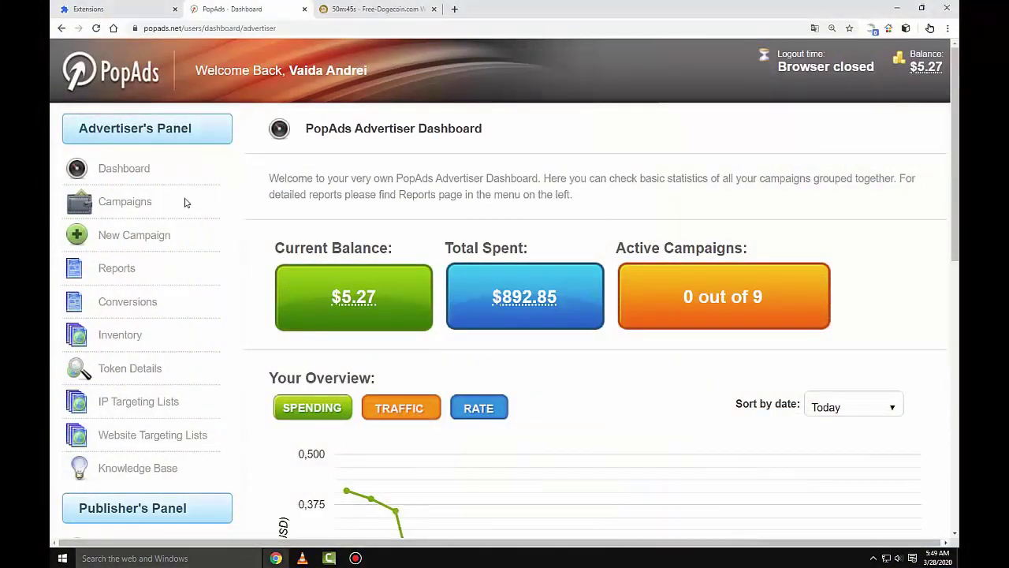
click(128, 242)
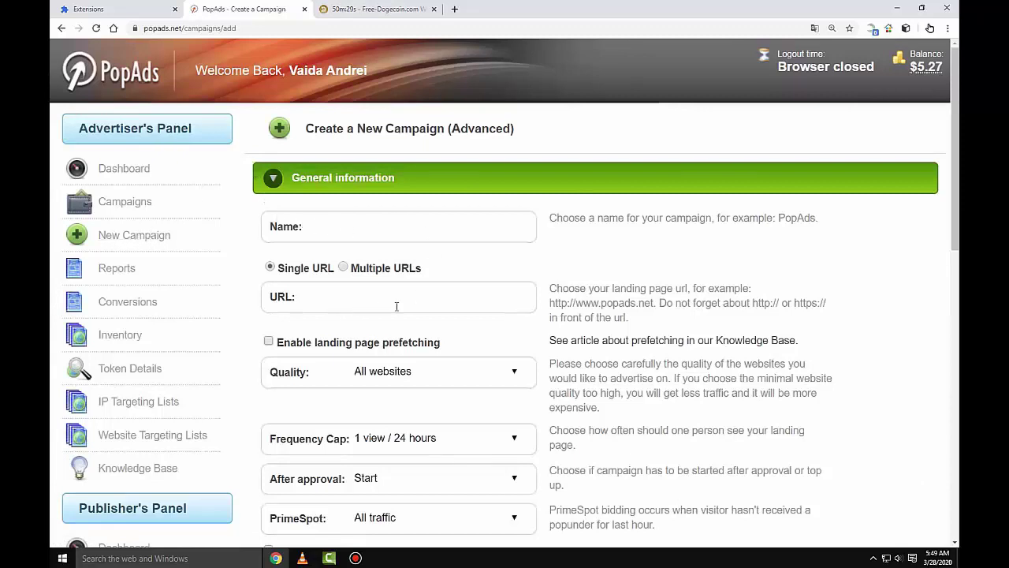
click(366, 9)
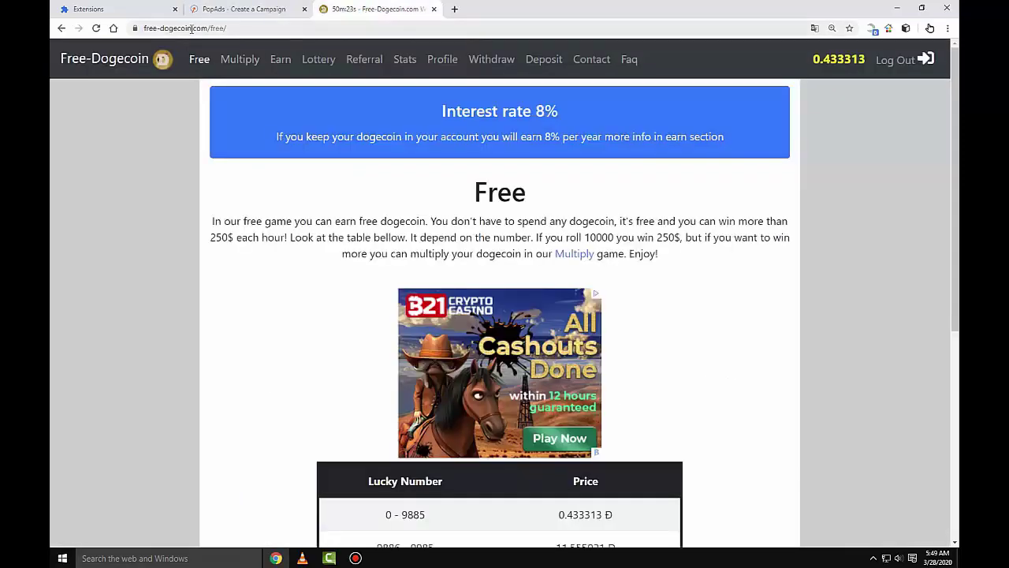
drag(191, 29, 147, 30)
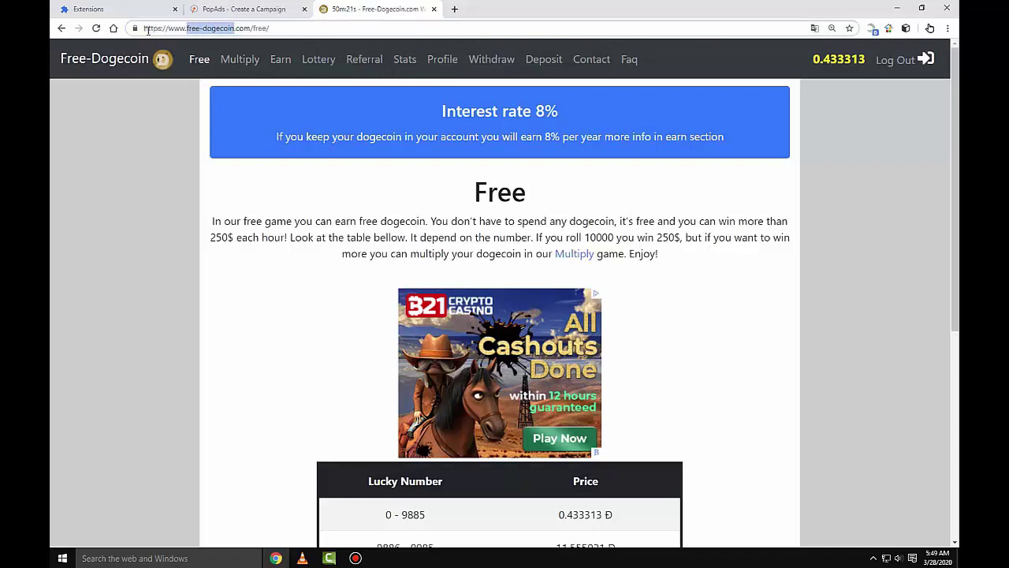
right_click(206, 30)
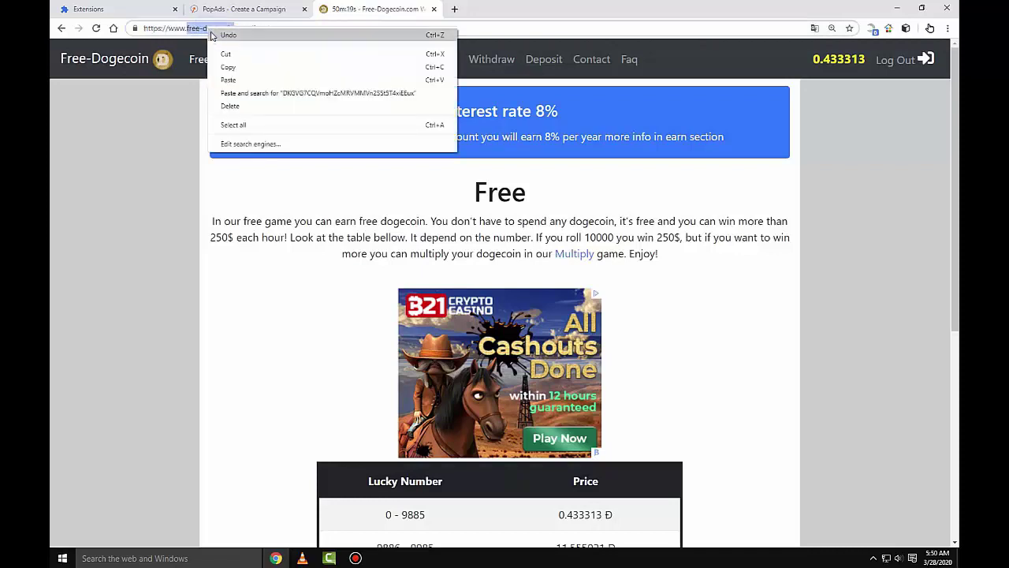
click(244, 71)
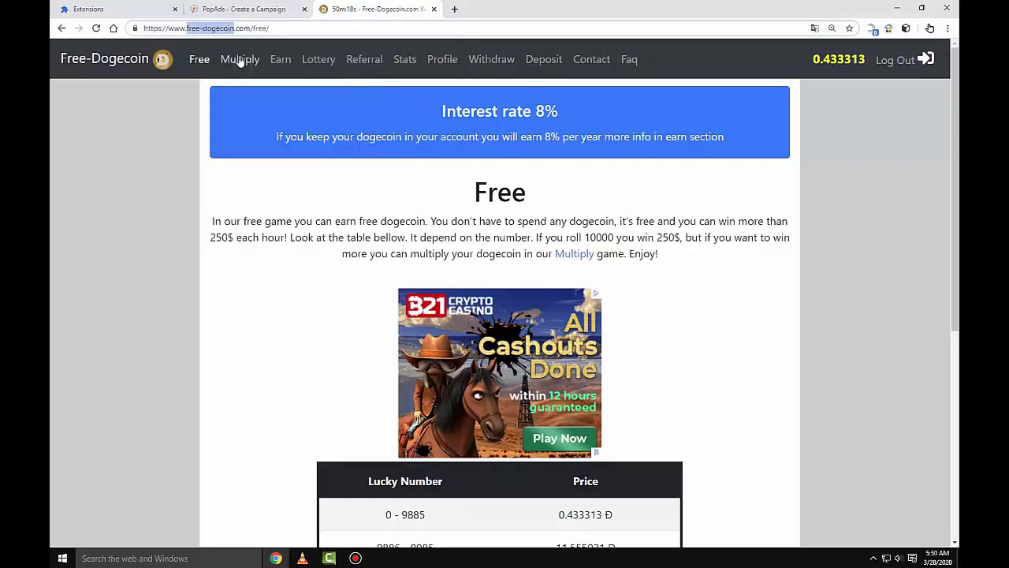
Step: Paste the copied text as the new PopAds campaign's name and capitalise its first letter to read "Free-dogecoin"
click(234, 11)
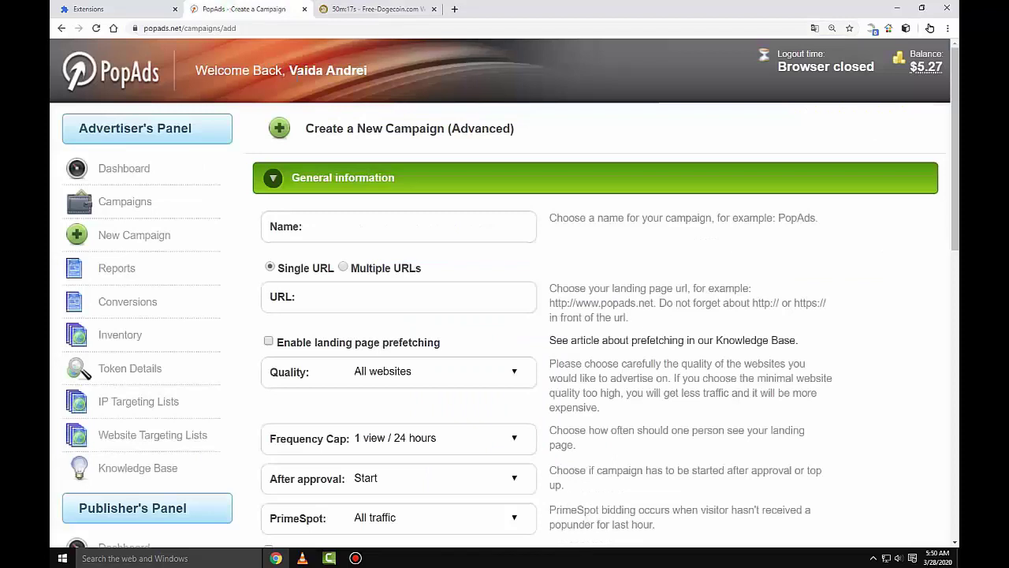
right_click(360, 227)
click(402, 293)
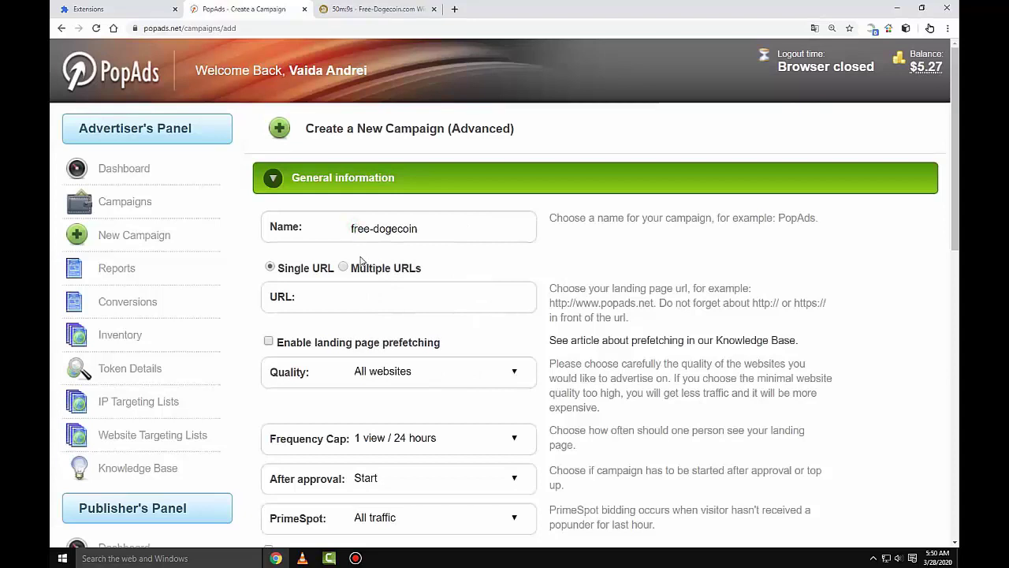
key(Delete)
text(F)
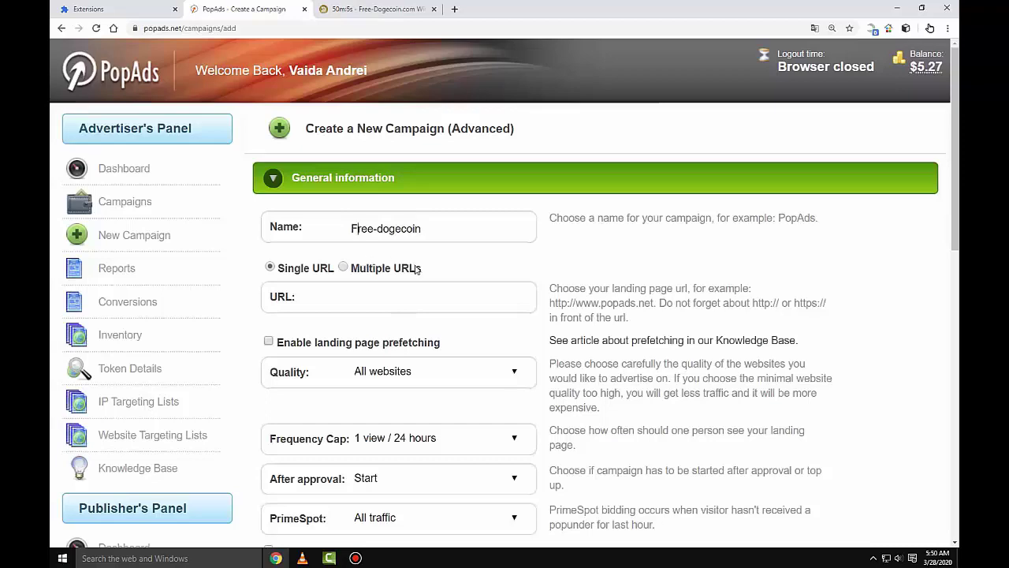
Step: Copy the referral link from the Free-Dogecoin site's Referral page and paste it as the PopAds campaign's single URL
click(357, 16)
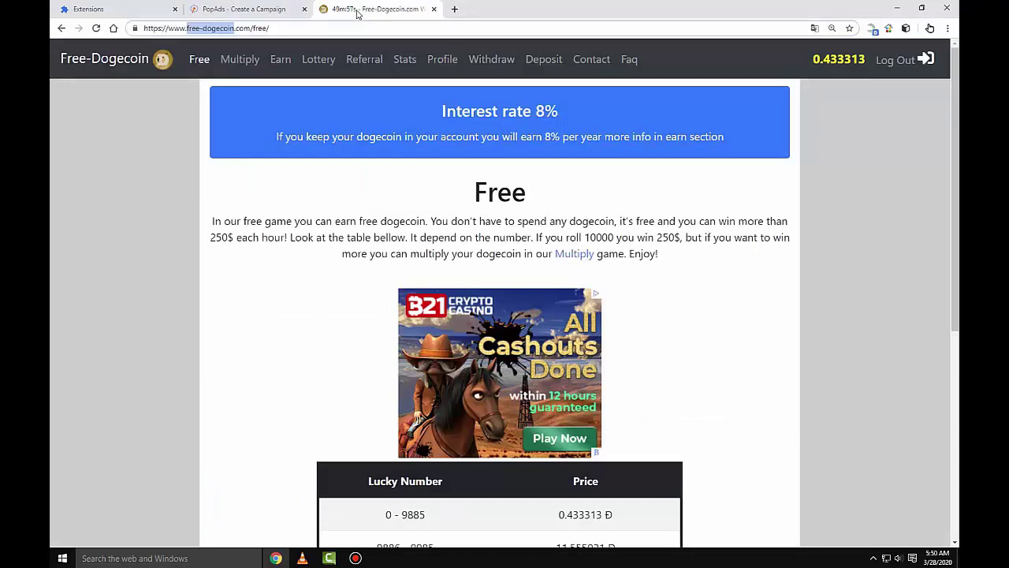
click(365, 67)
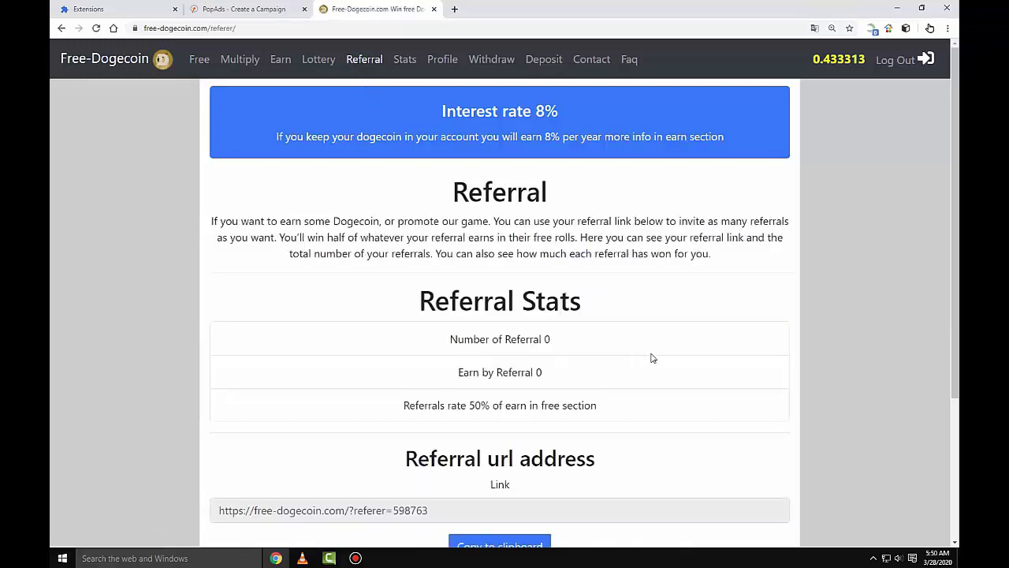
scroll(651, 359, down, 3)
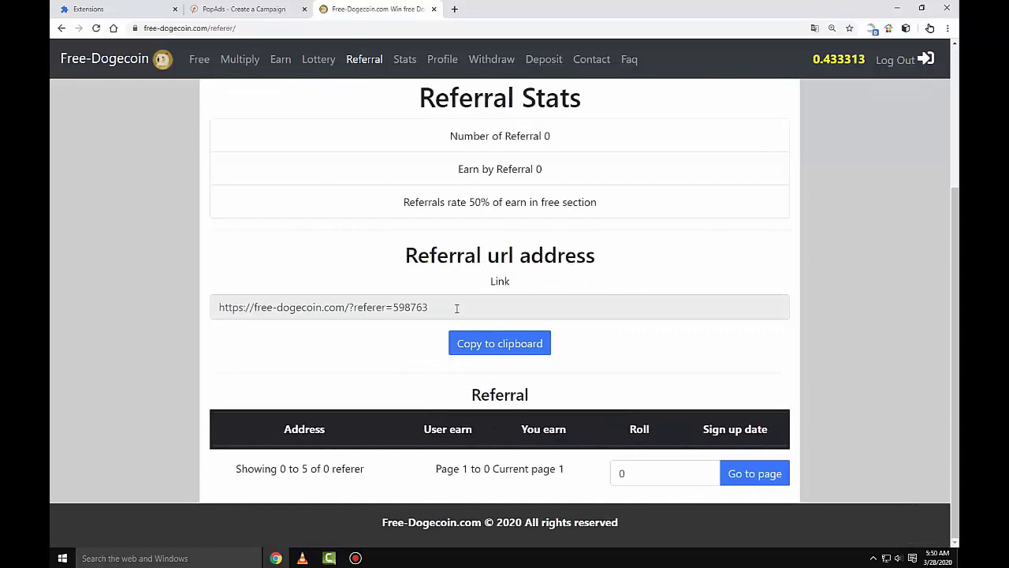
click(490, 347)
click(262, 11)
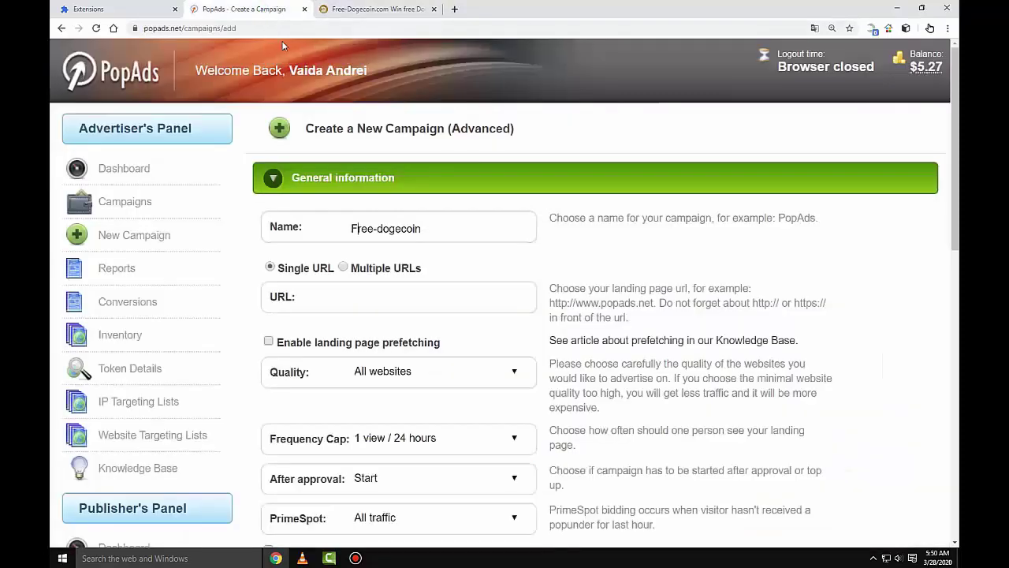
right_click(363, 297)
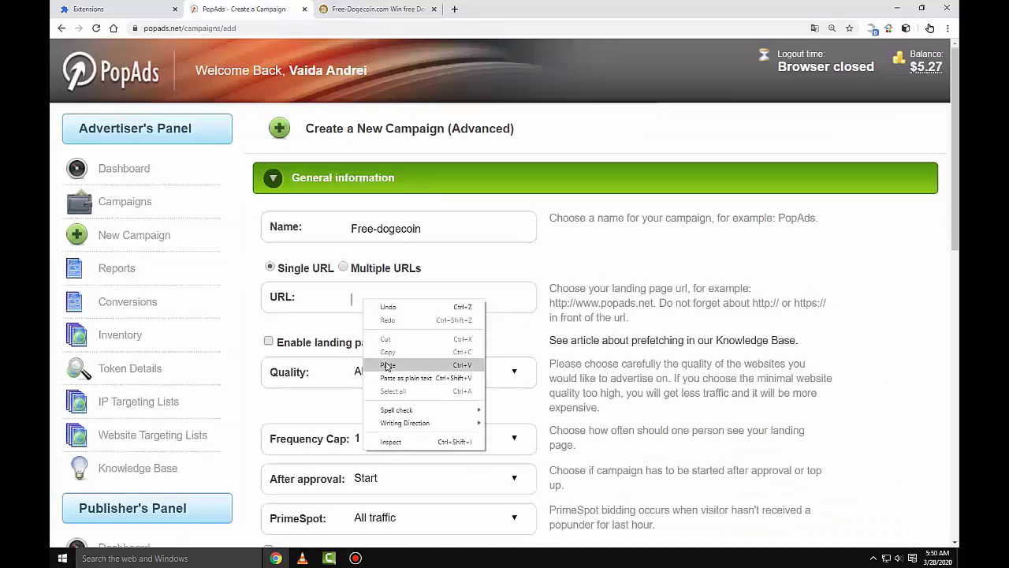
click(417, 368)
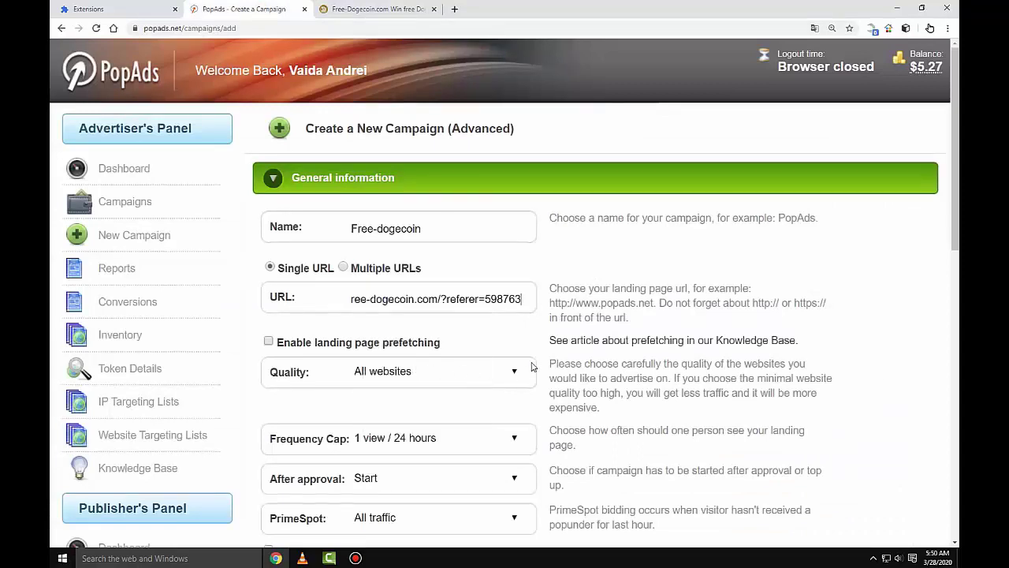
Step: In the campaign's Budgets section, set the Smart Bid maximum bid to 0.0002
scroll(532, 367, down, 4)
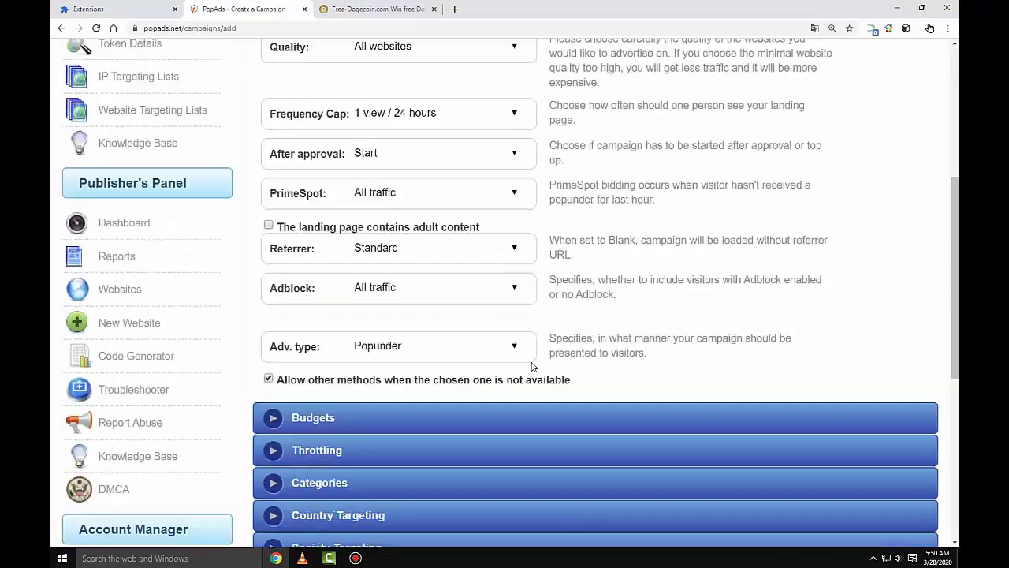
scroll(532, 367, down, 2)
scroll(532, 367, down, 1)
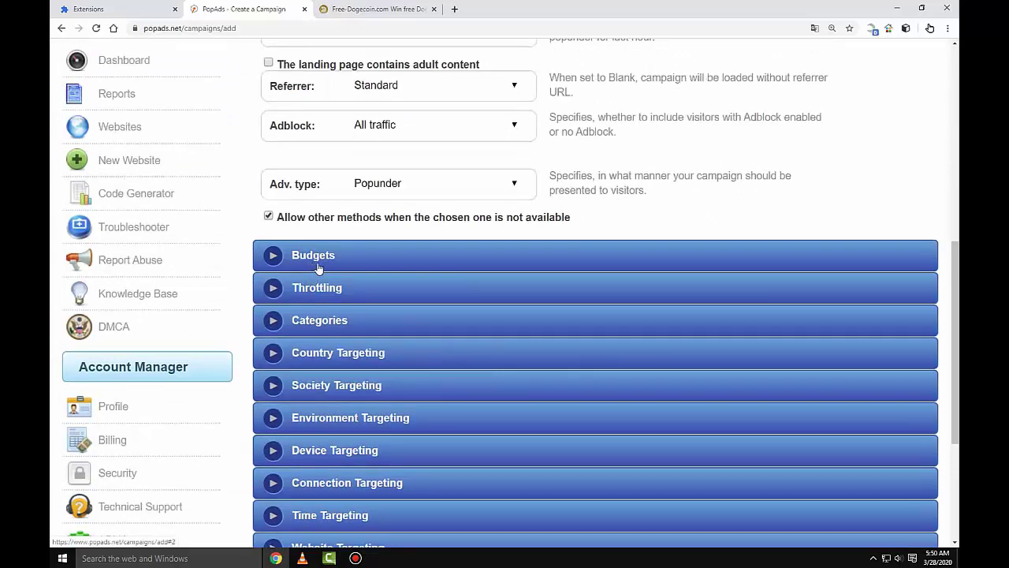
click(273, 257)
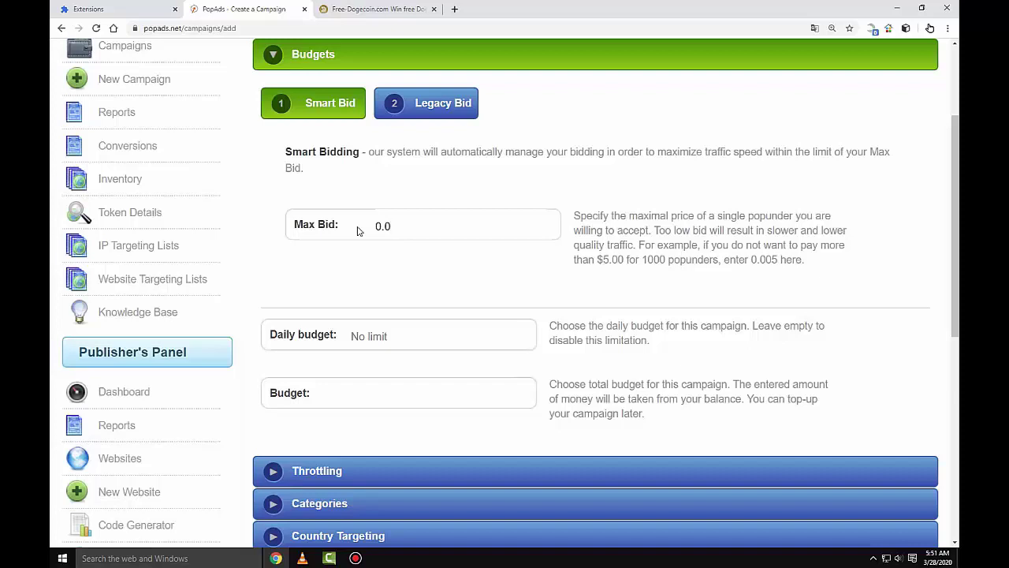
text(002)
Step: Set the campaign's total budget to 5.27, matching the account balance
scroll(899, 273, up, 2)
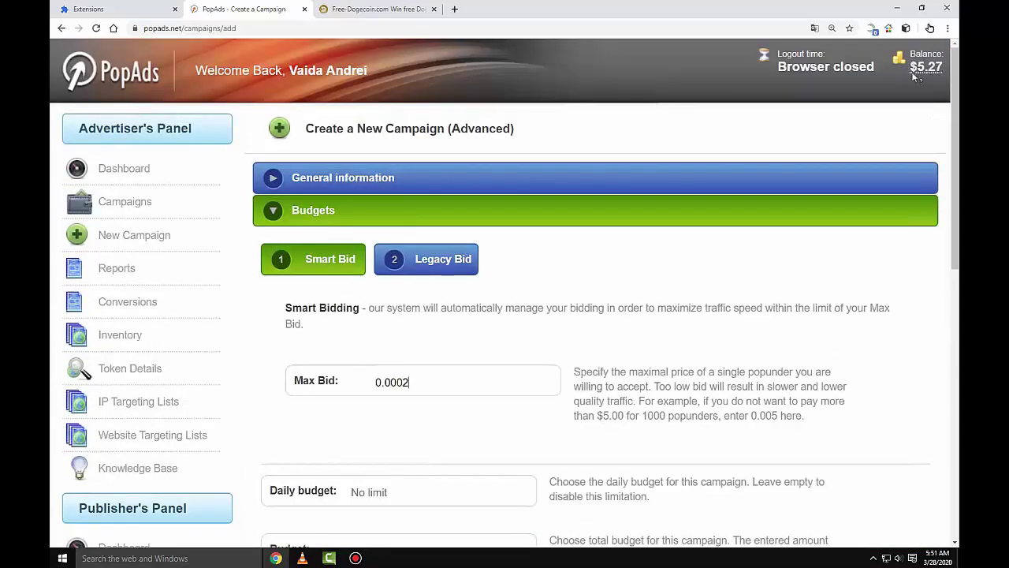
scroll(543, 322, down, 3)
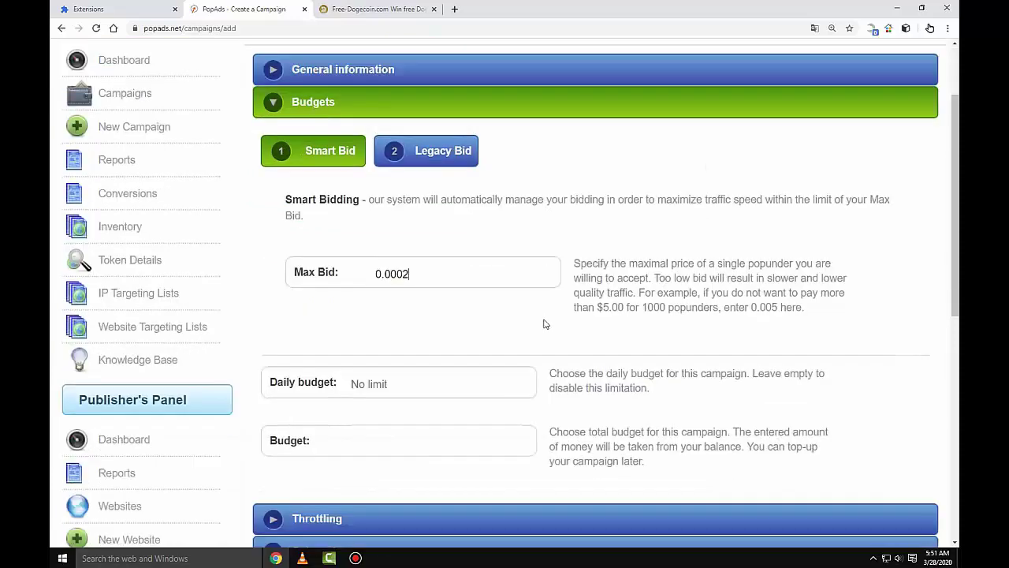
click(351, 277)
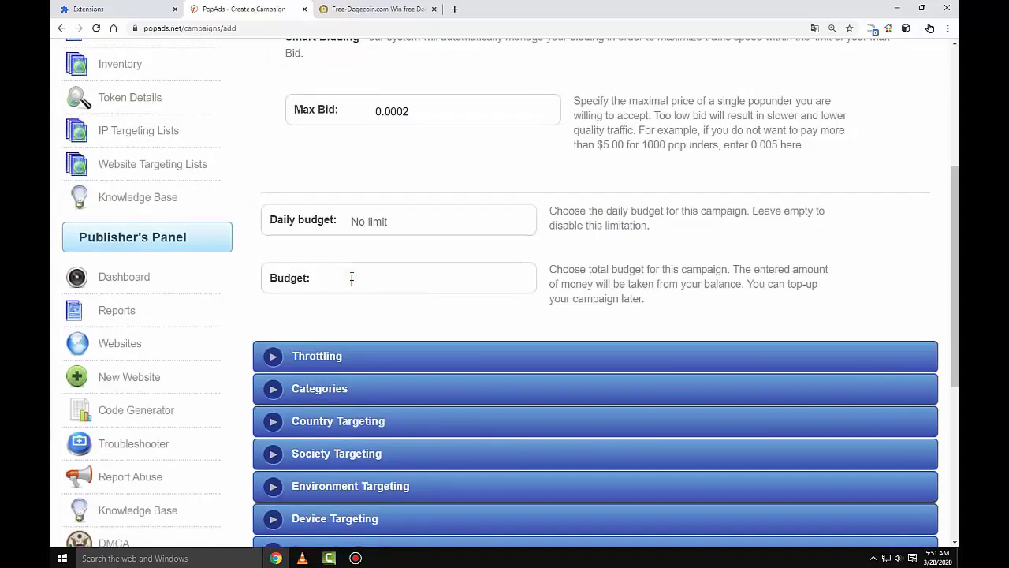
text(5)
text(.)
text(.)
text(2)
text(7)
Step: Examine the campaign's budget entries and the throttling modes on offer
scroll(409, 302, down, 2)
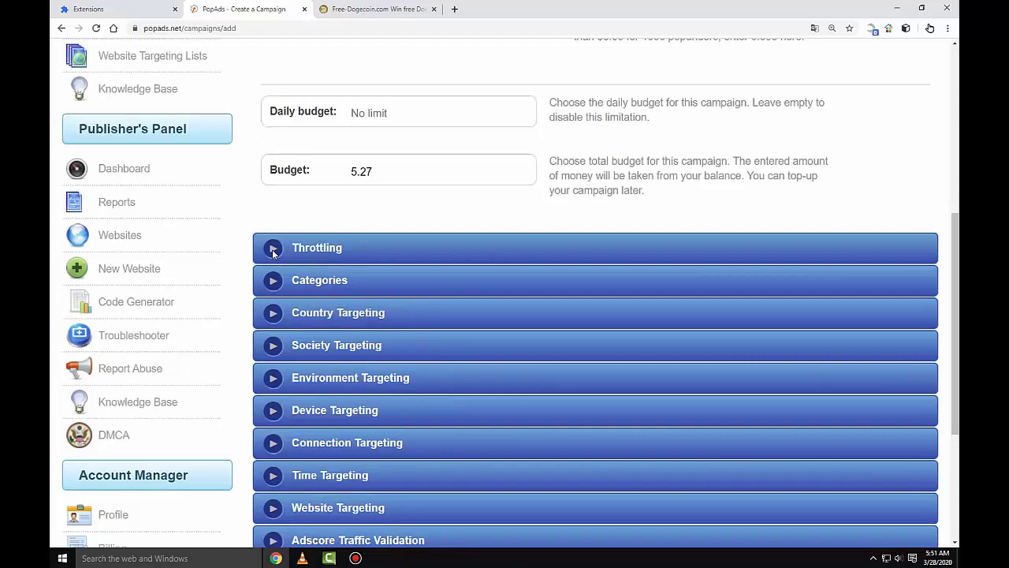
scroll(386, 247, up, 2)
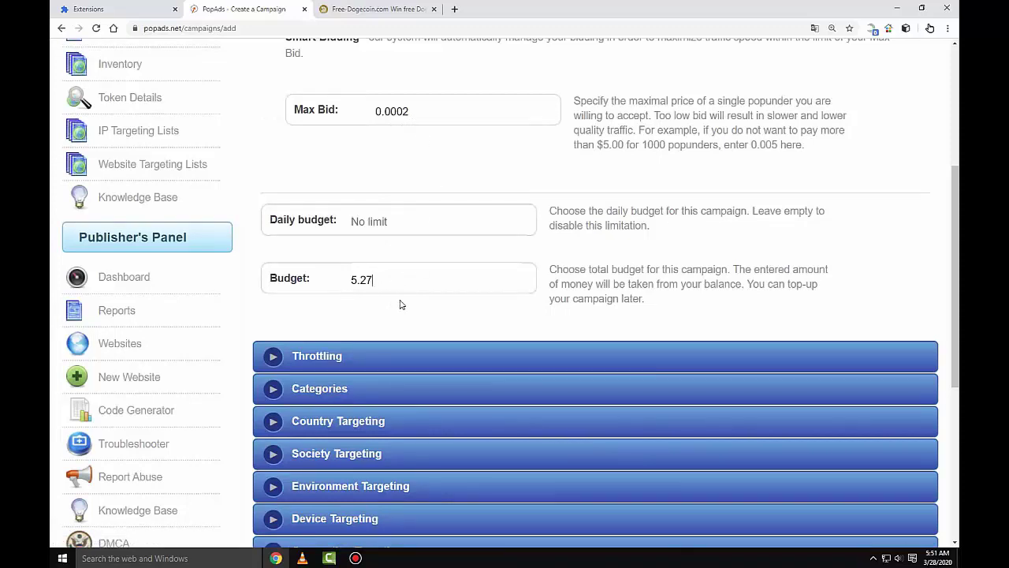
scroll(400, 304, down, 2)
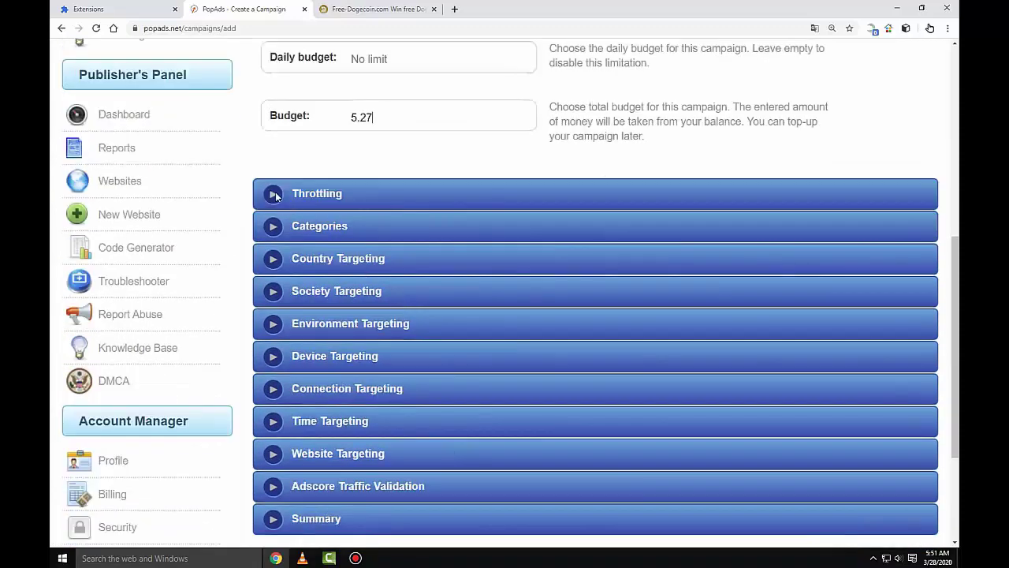
click(272, 195)
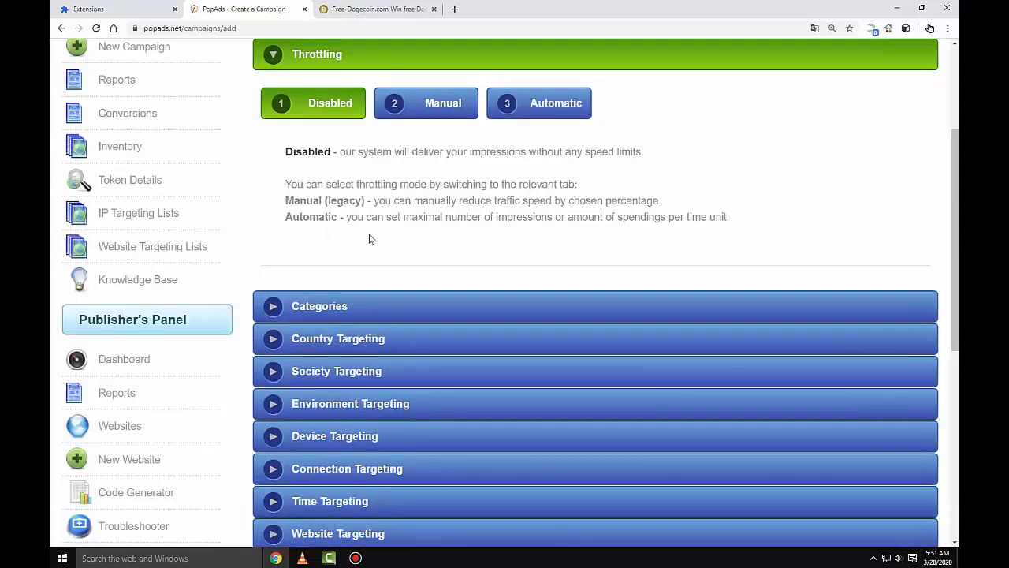
Step: Filter the campaign's available categories by "GENERAL"
click(273, 308)
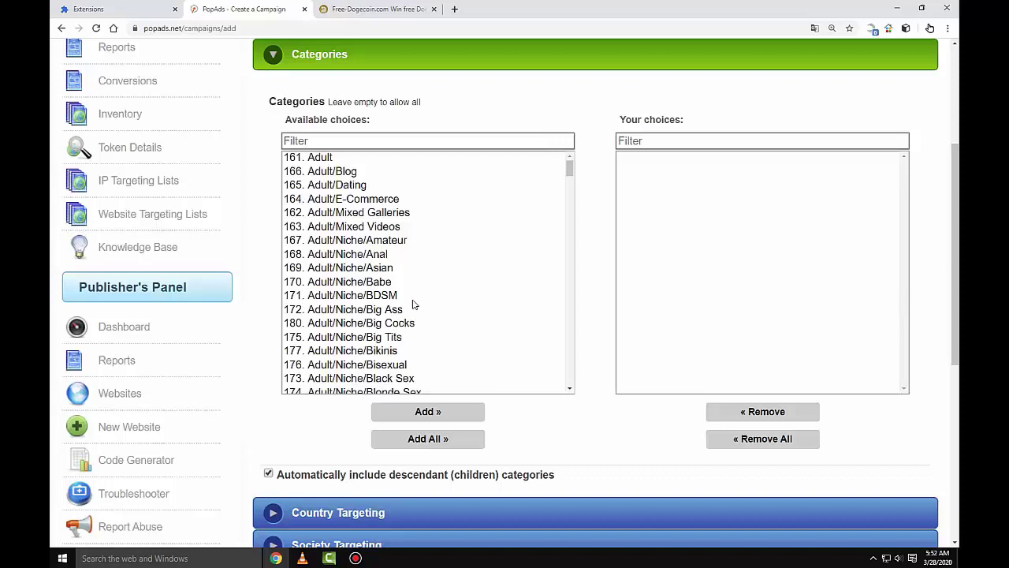
scroll(413, 304, down, 3)
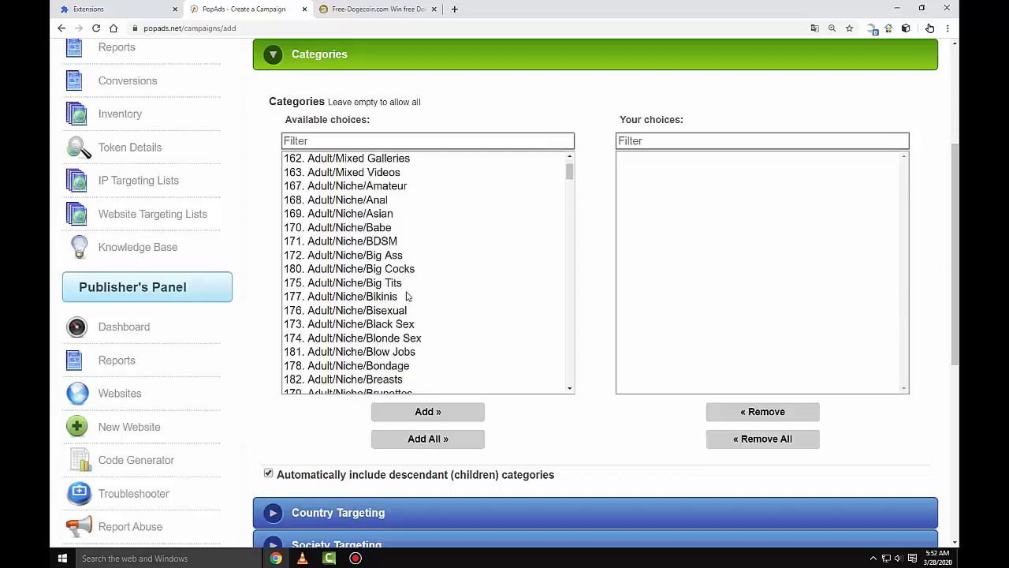
click(318, 140)
text(GENER)
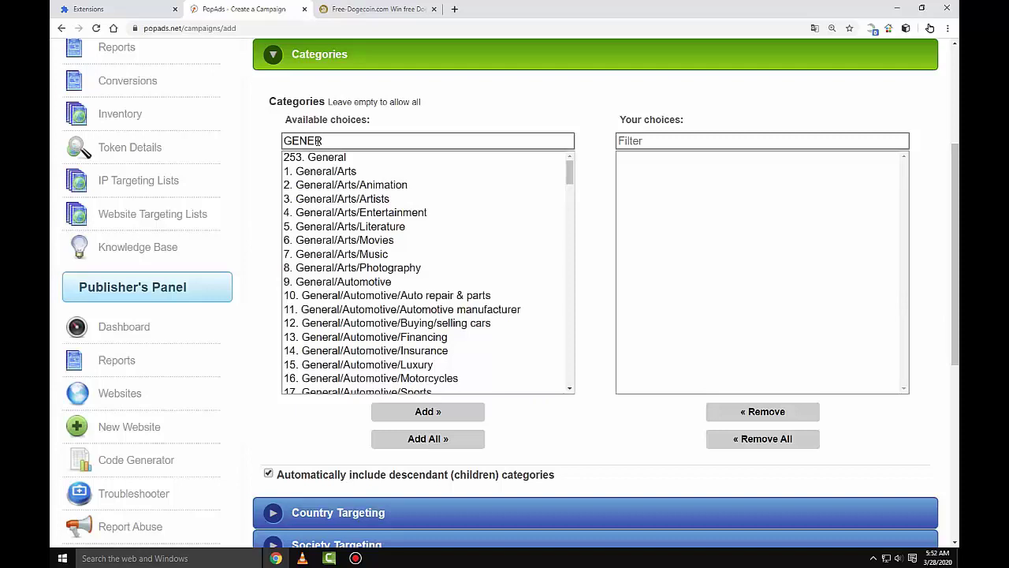
text(AL)
Step: Add General/Business/Business Opportunities and General/Business/E-Commerce to the campaign's chosen categories
scroll(358, 285, down, 3)
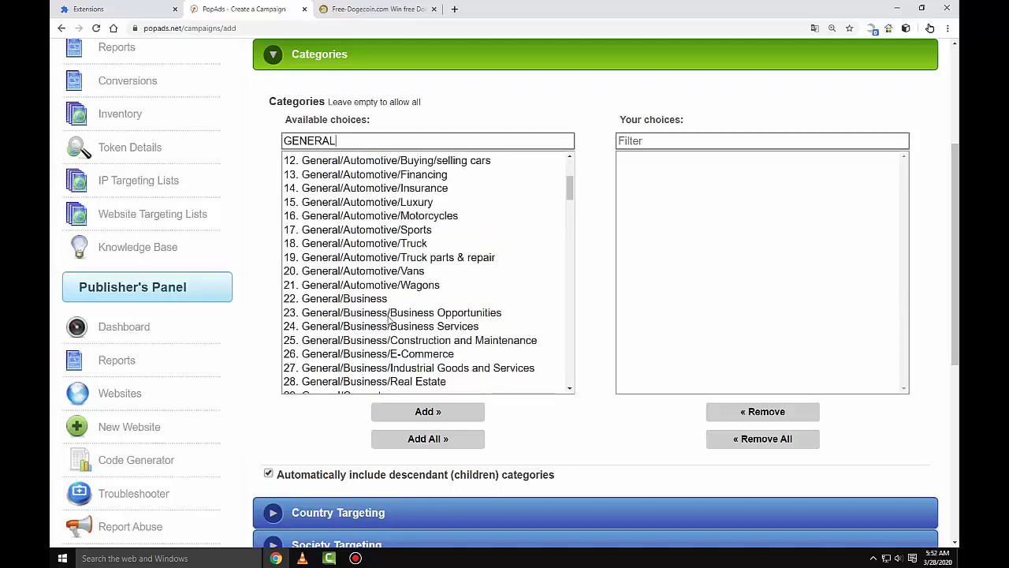
click(442, 314)
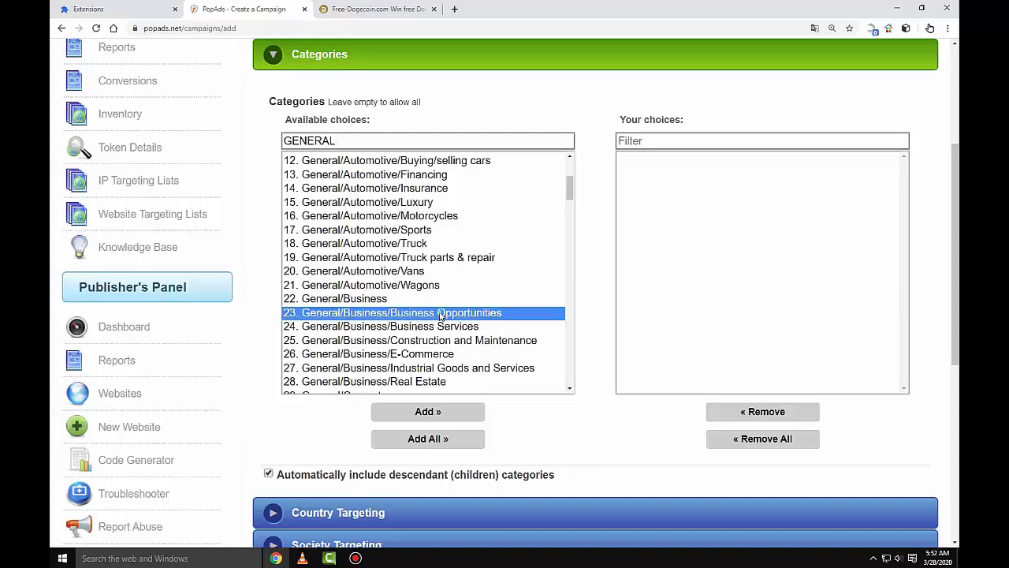
click(453, 413)
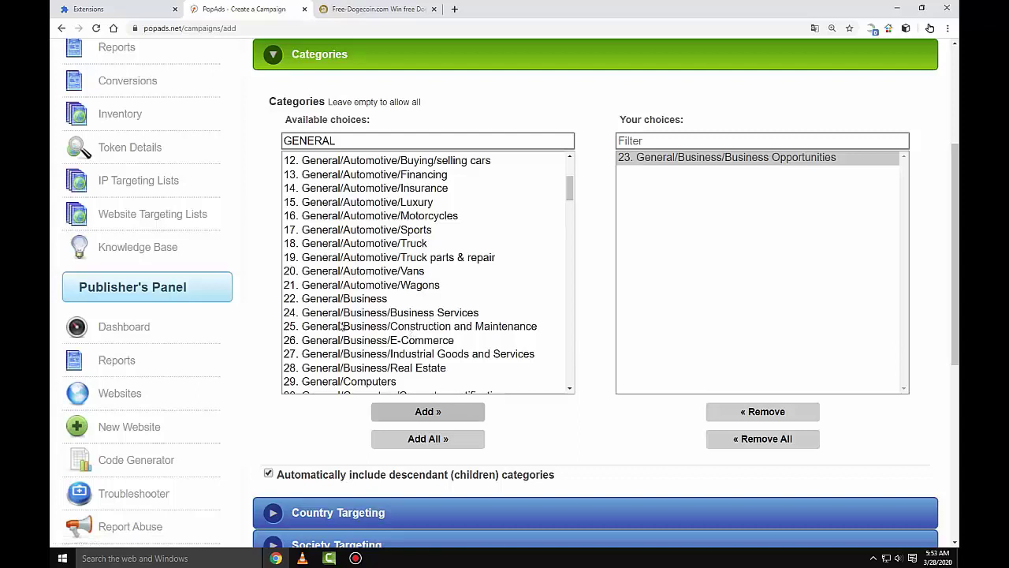
click(379, 343)
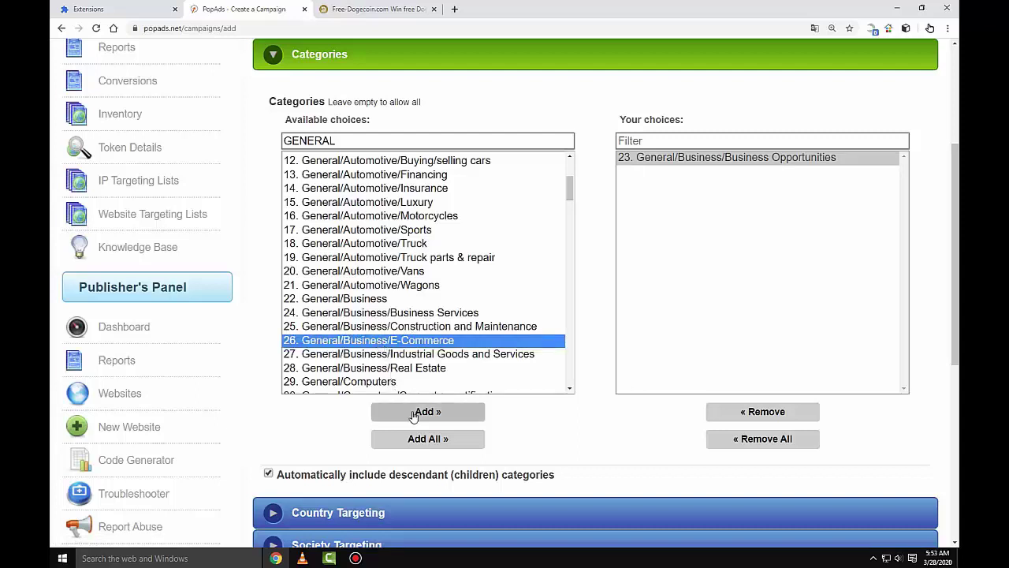
click(445, 415)
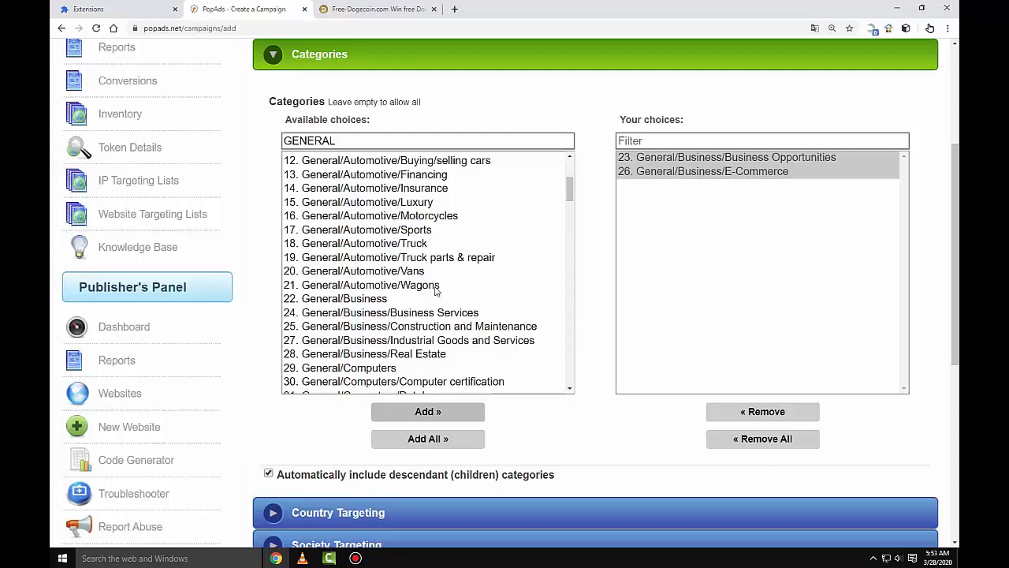
Step: Add the General/Internet/Money earning category to the campaign's chosen categories
scroll(435, 290, down, 8)
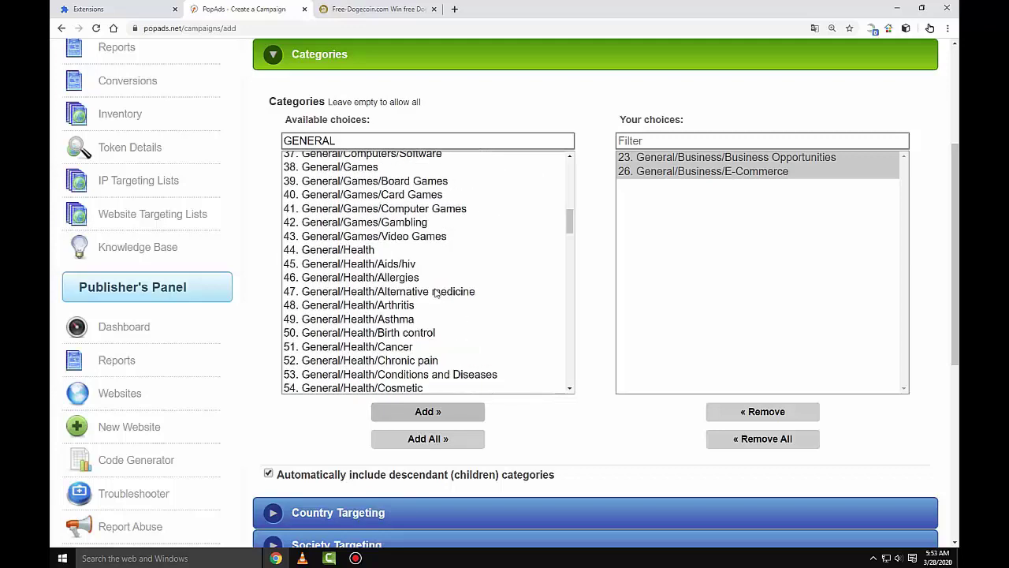
scroll(435, 292, down, 8)
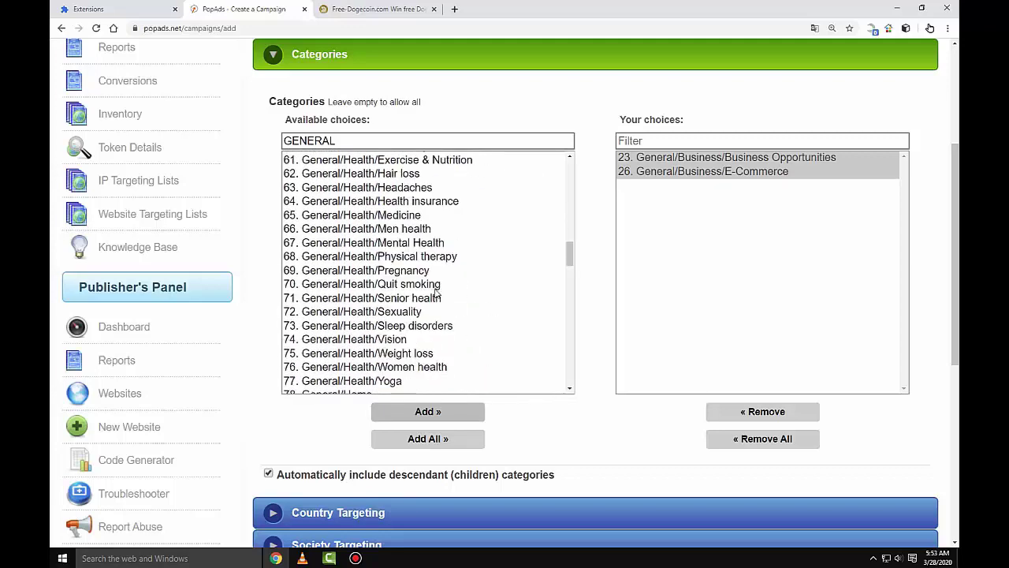
scroll(435, 292, down, 4)
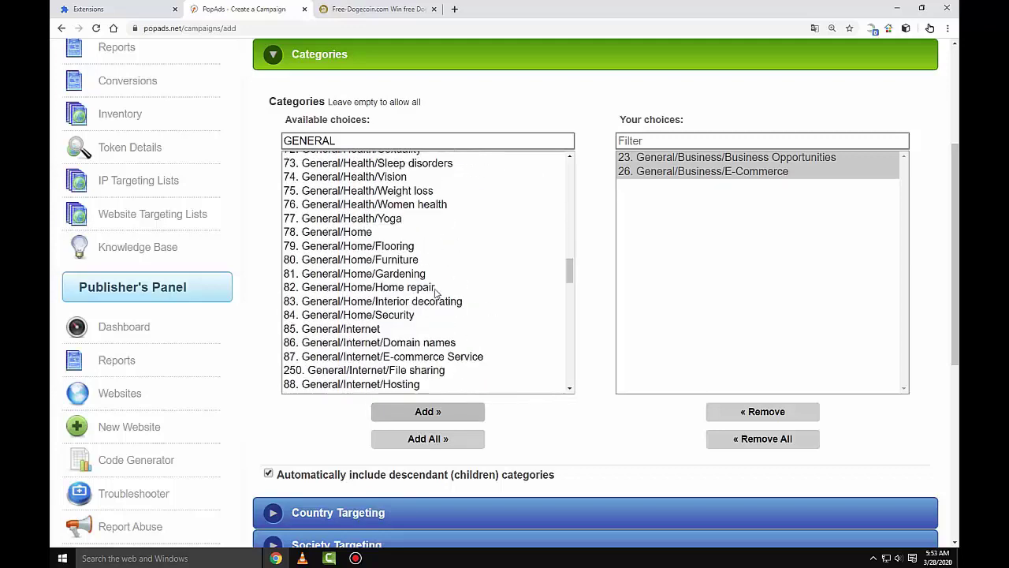
scroll(435, 292, down, 1)
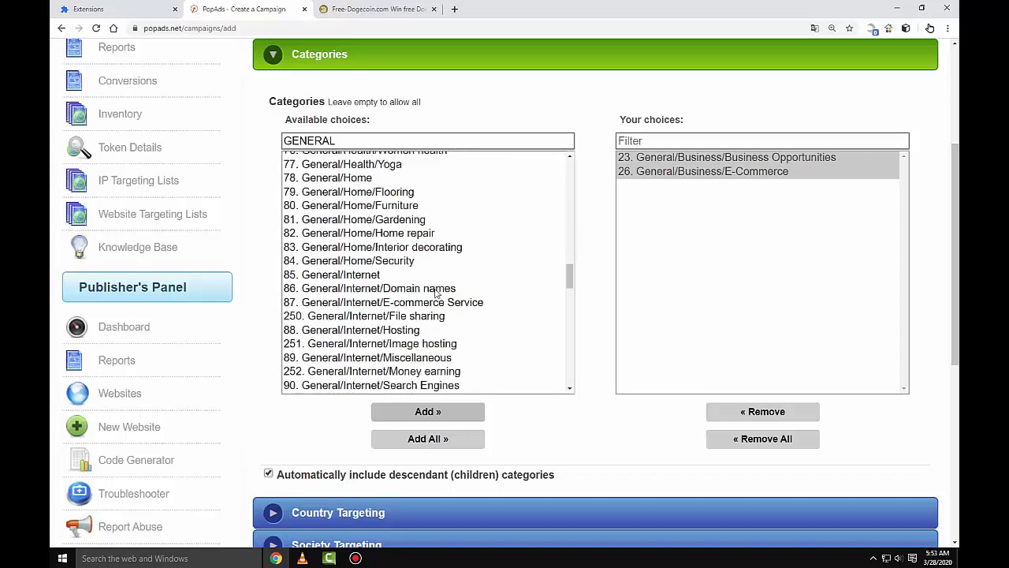
scroll(435, 292, down, 3)
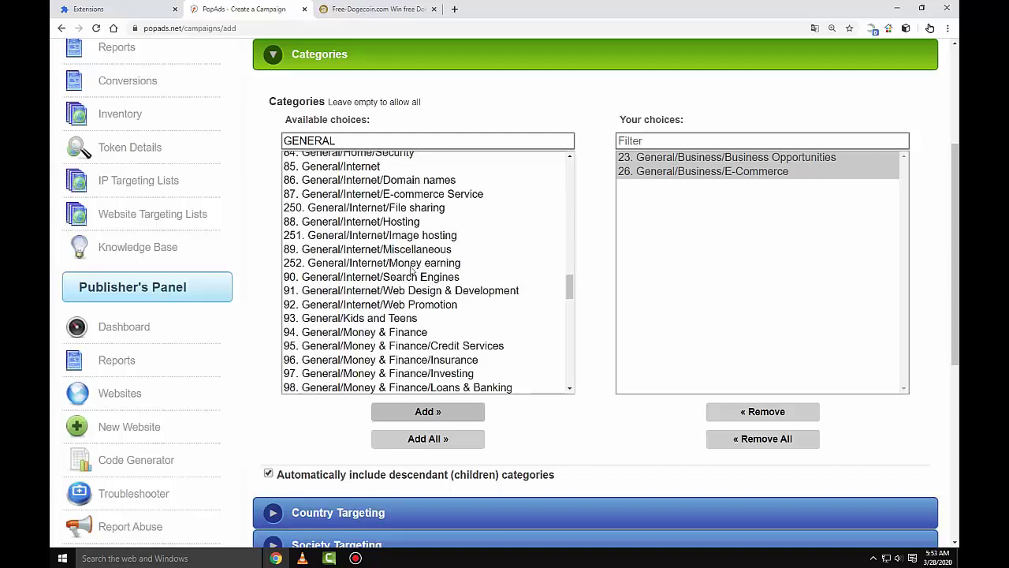
click(369, 267)
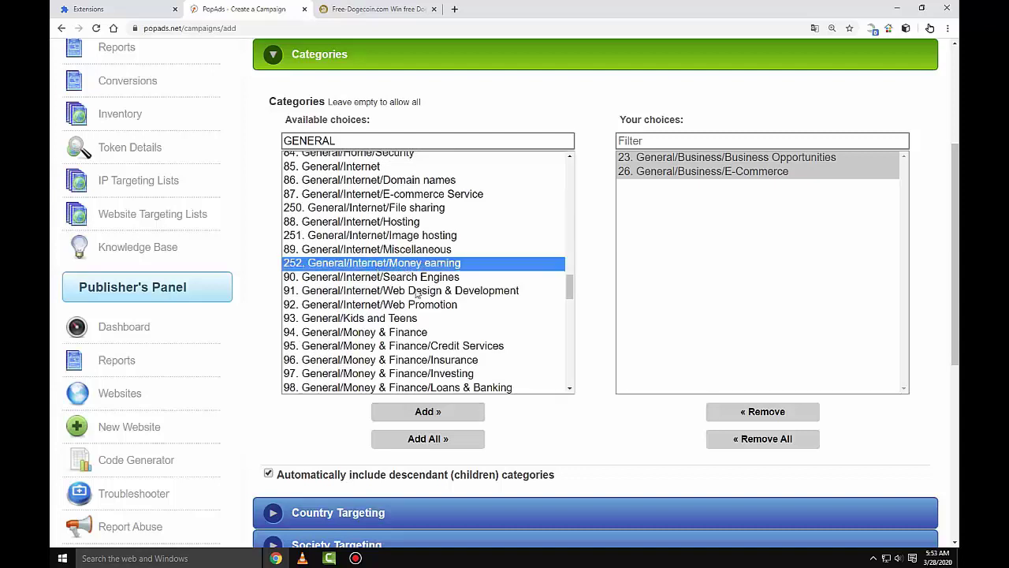
click(438, 411)
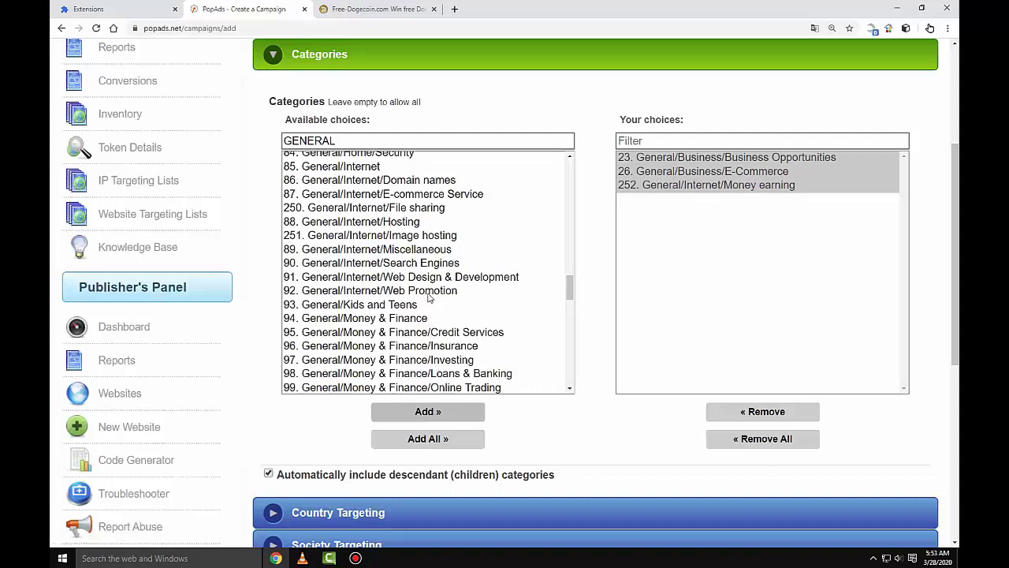
Step: Add the General/News category to the campaign's chosen categories
scroll(430, 296, down, 1)
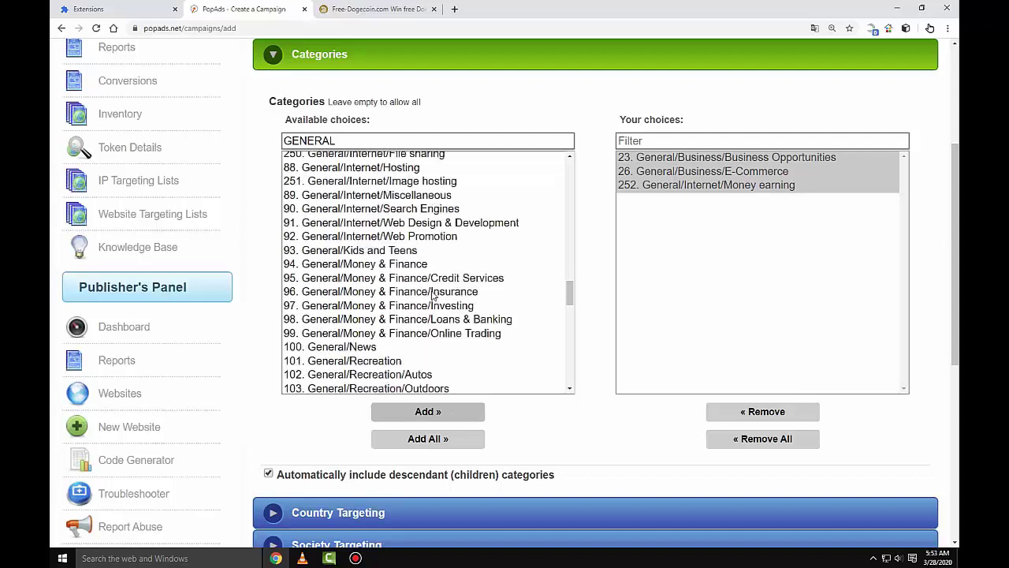
click(351, 351)
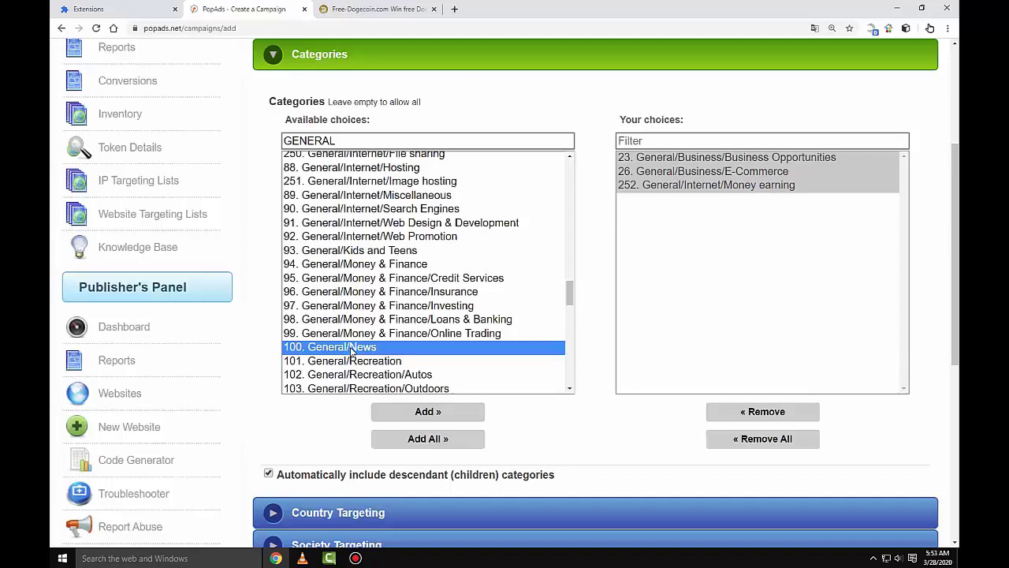
click(443, 413)
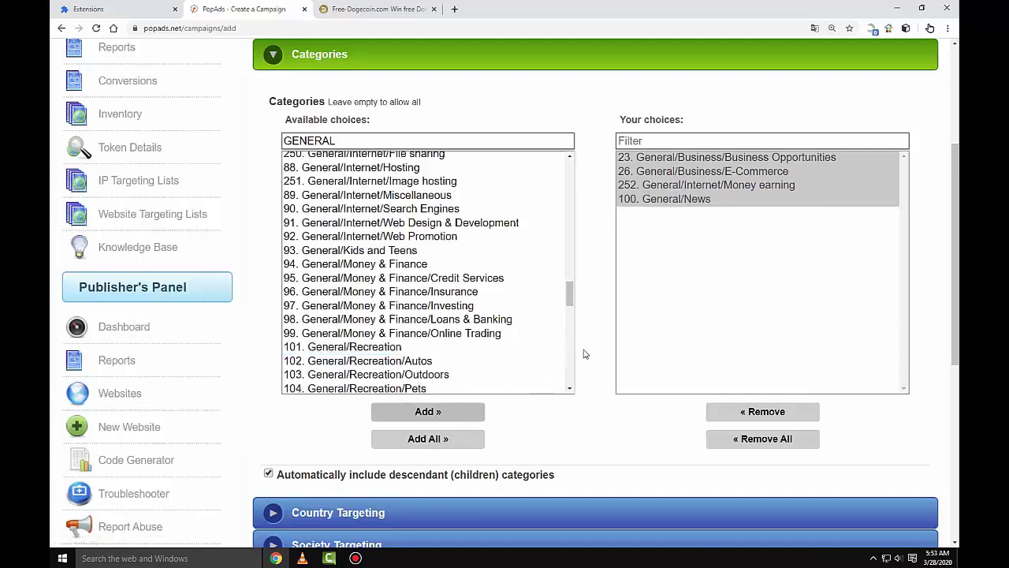
scroll(595, 347, down, 1)
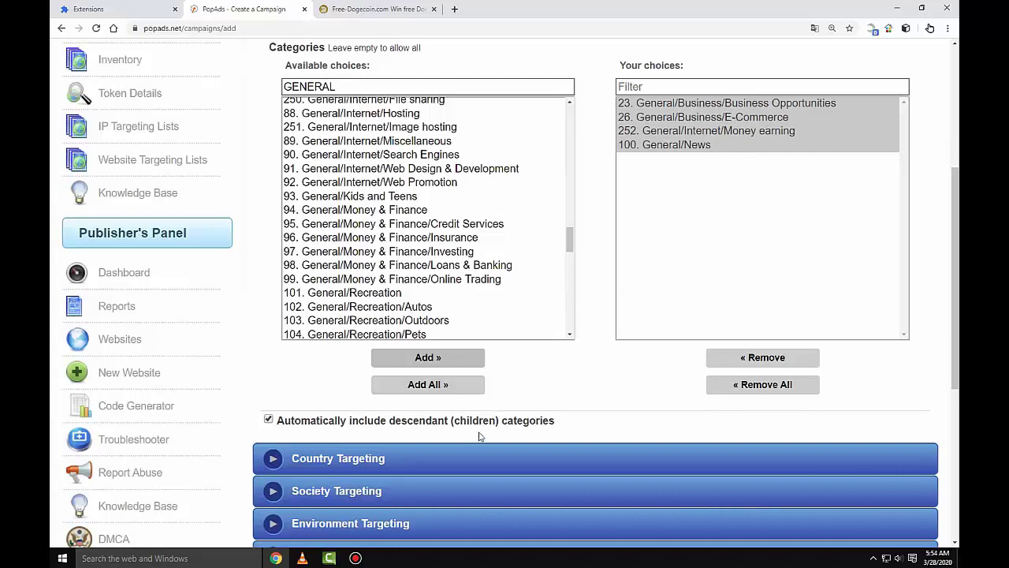
Step: Open the Country Targeting settings and look over the available countries
scroll(477, 432, down, 4)
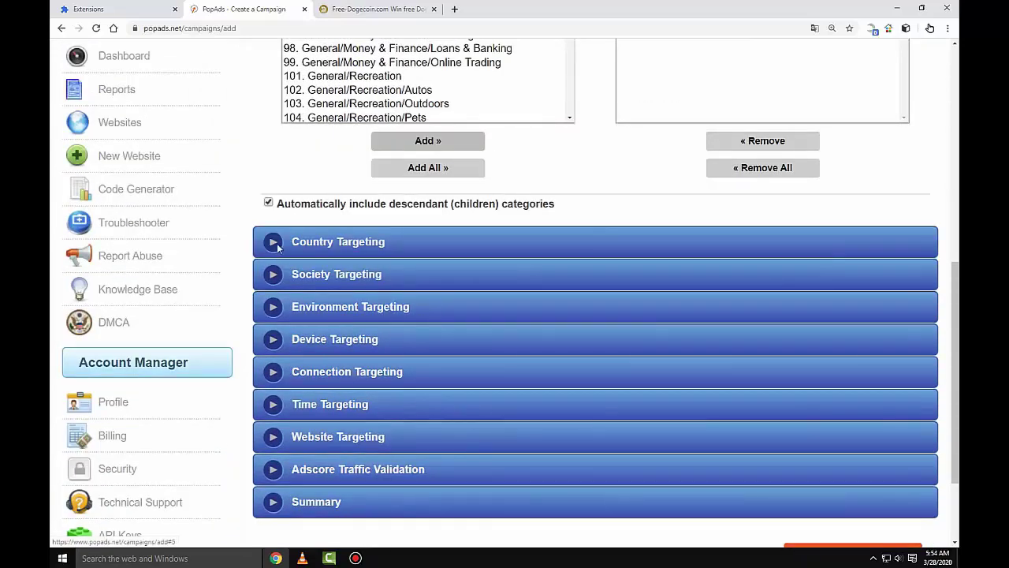
click(273, 242)
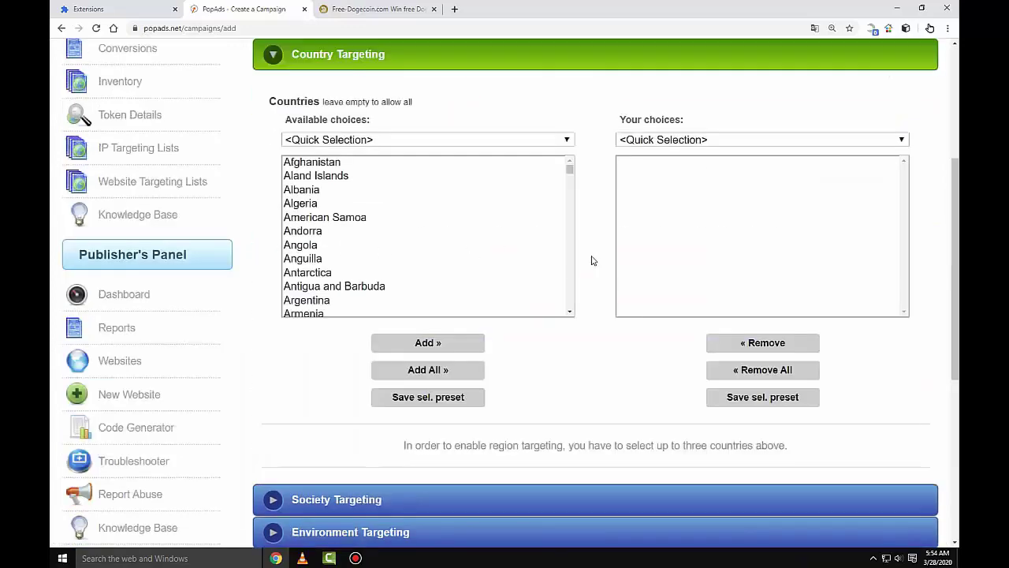
scroll(535, 362, down, 3)
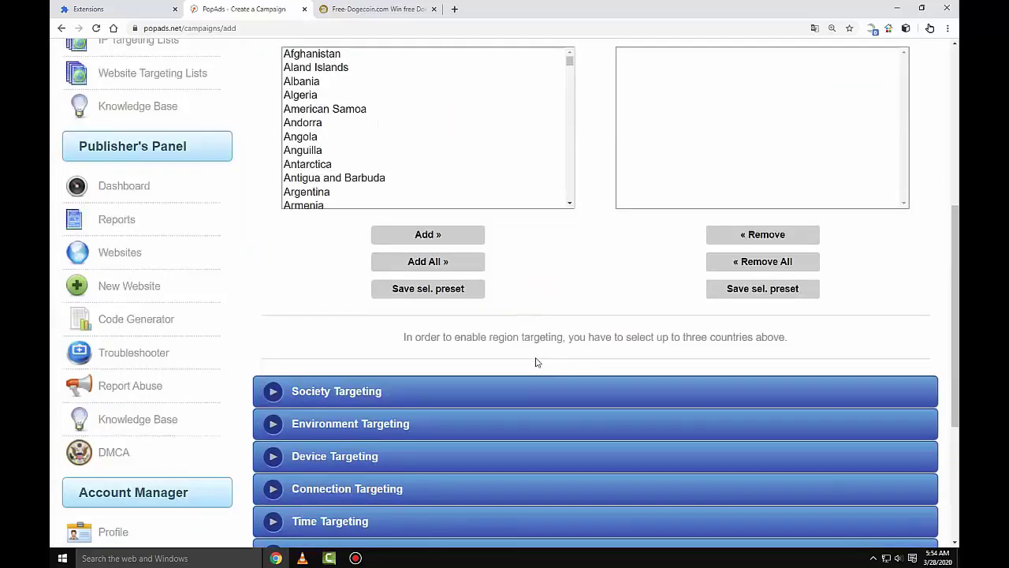
Step: Add every English language variant, from English through English (Trinidad), to the campaign's chosen languages in Society Targeting
click(271, 285)
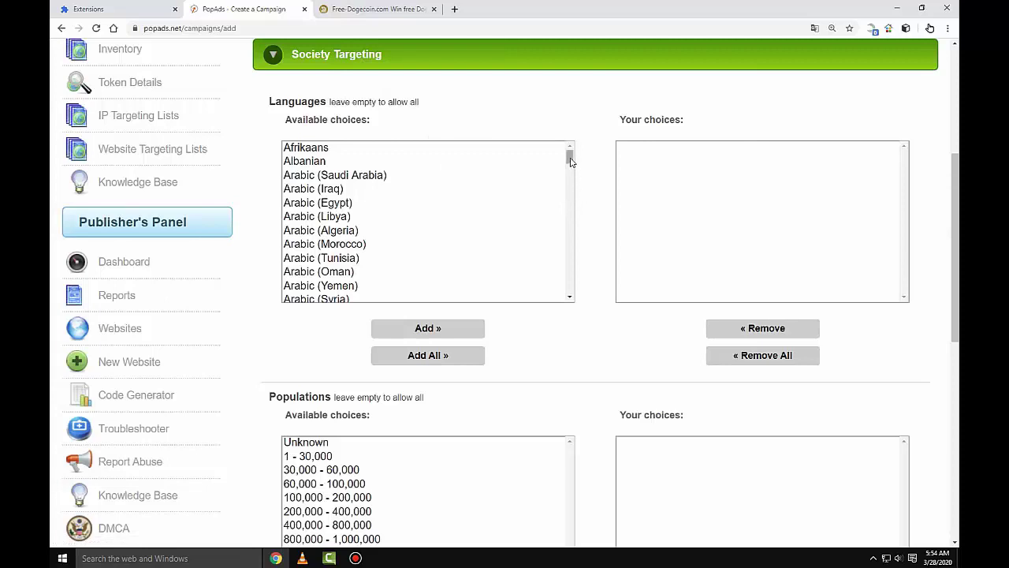
drag(569, 158, 386, 197)
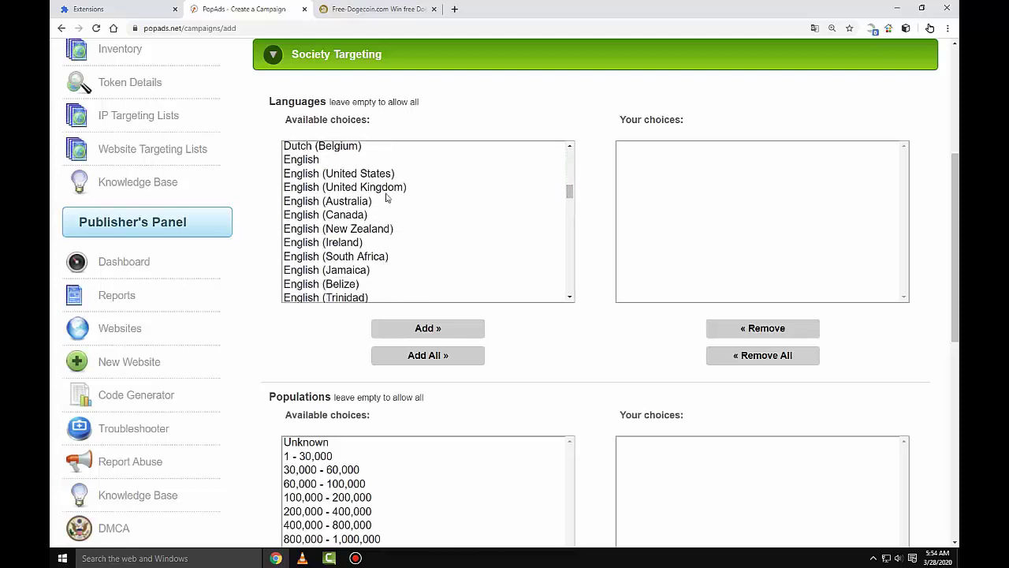
click(302, 160)
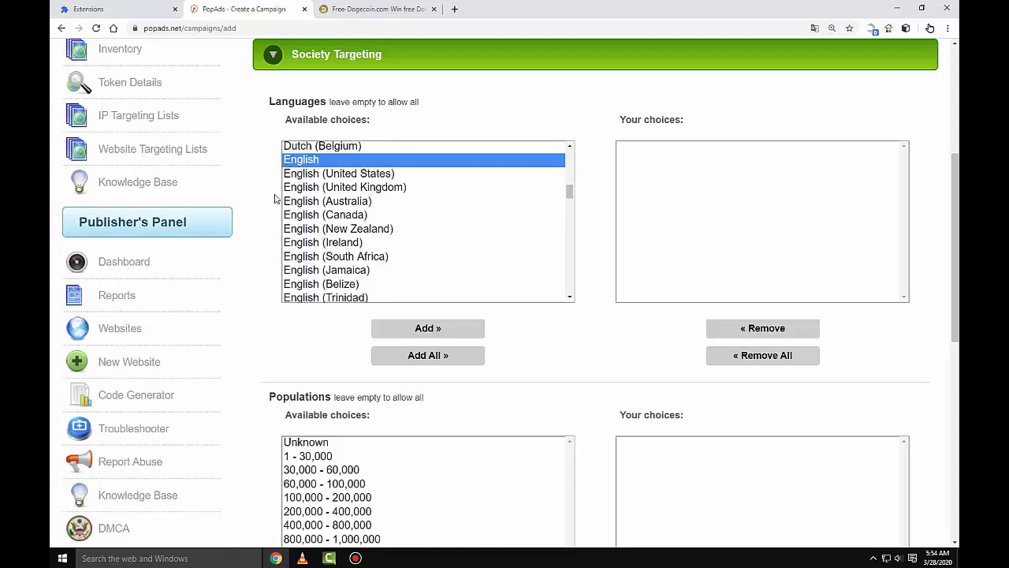
scroll(319, 223, down, 1)
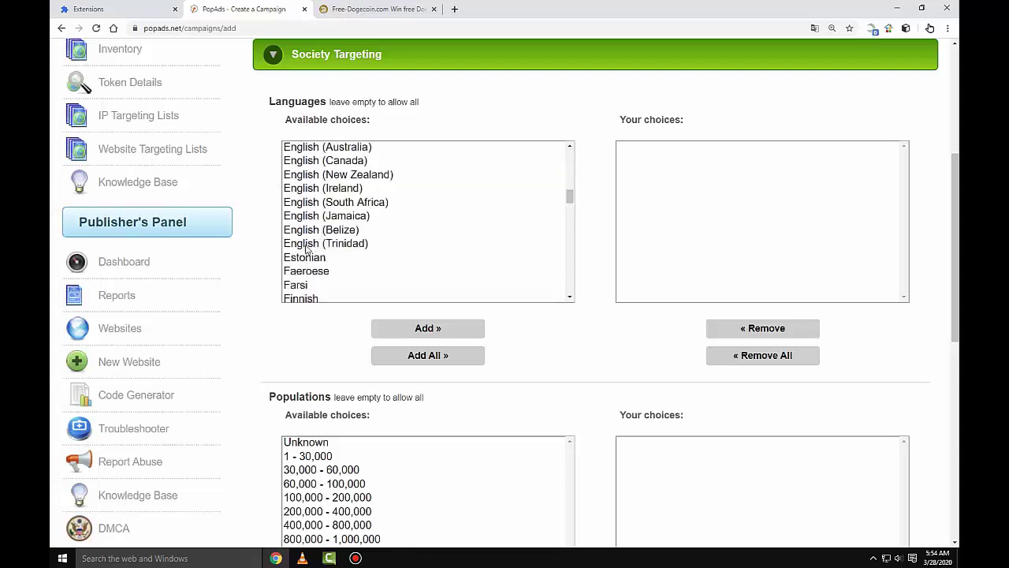
shift+click(306, 248)
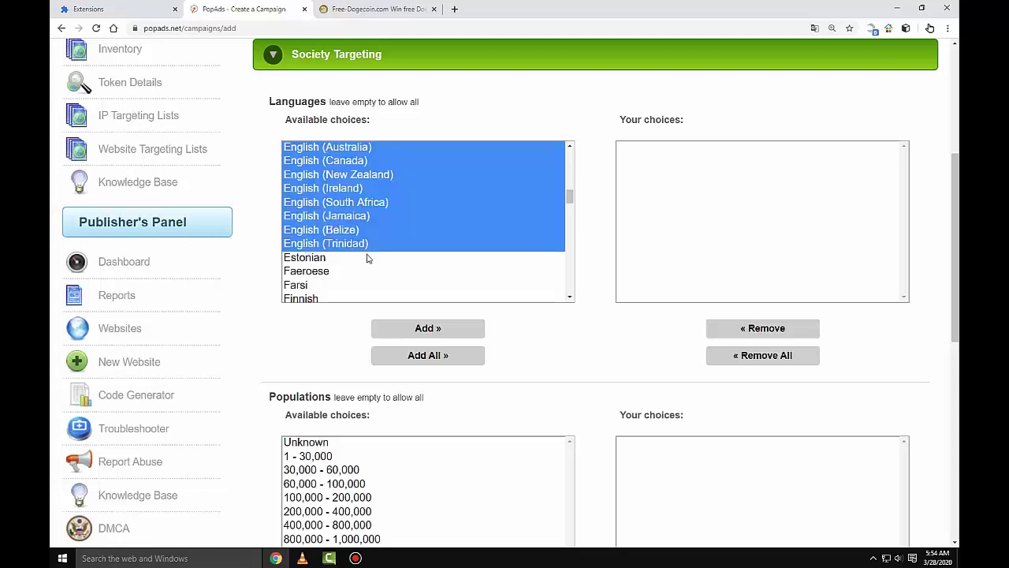
click(423, 332)
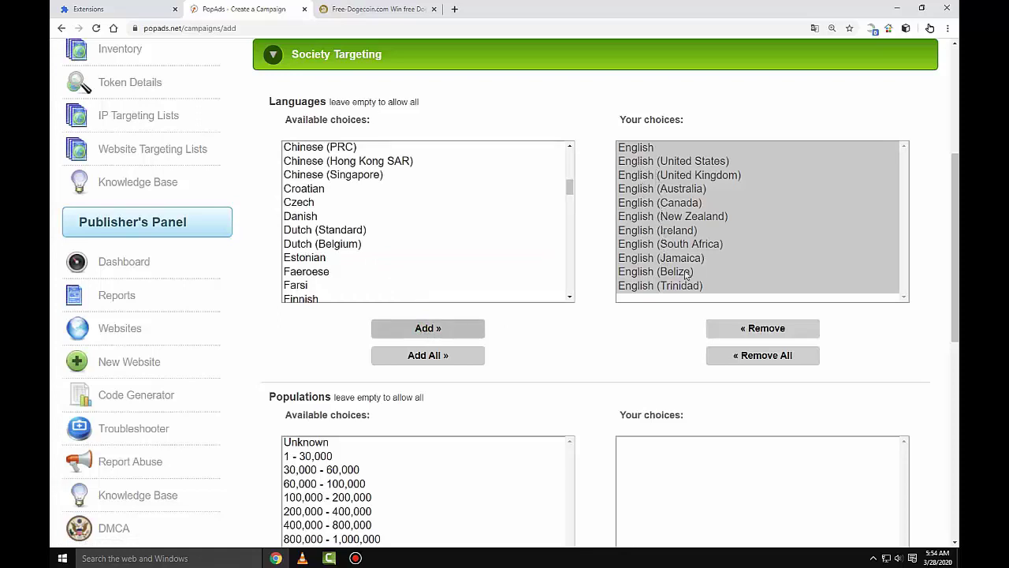
Step: Look over the Populations options, then open Environment Targeting and examine the available operating systems
scroll(500, 368, down, 2)
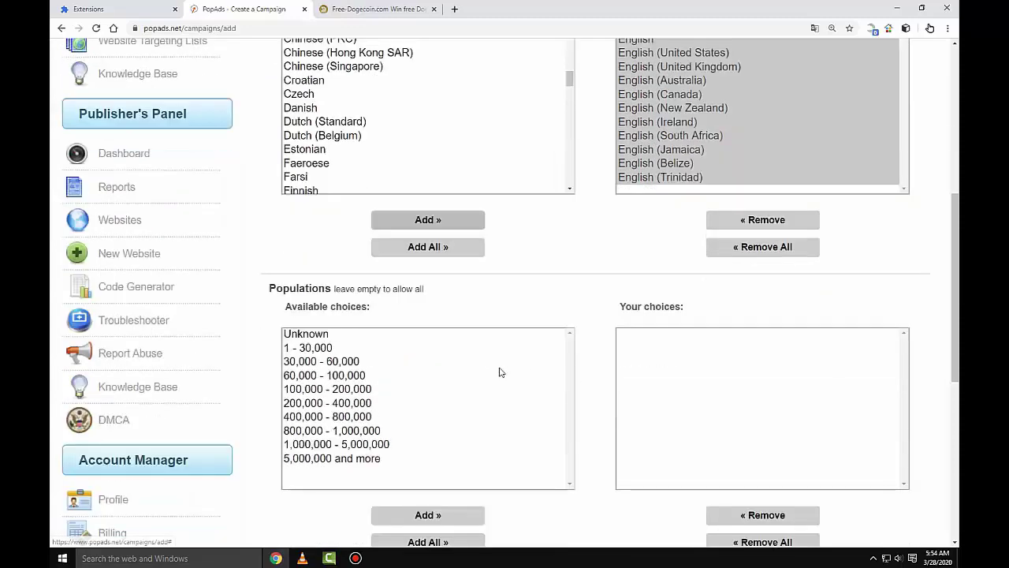
scroll(500, 371, down, 1)
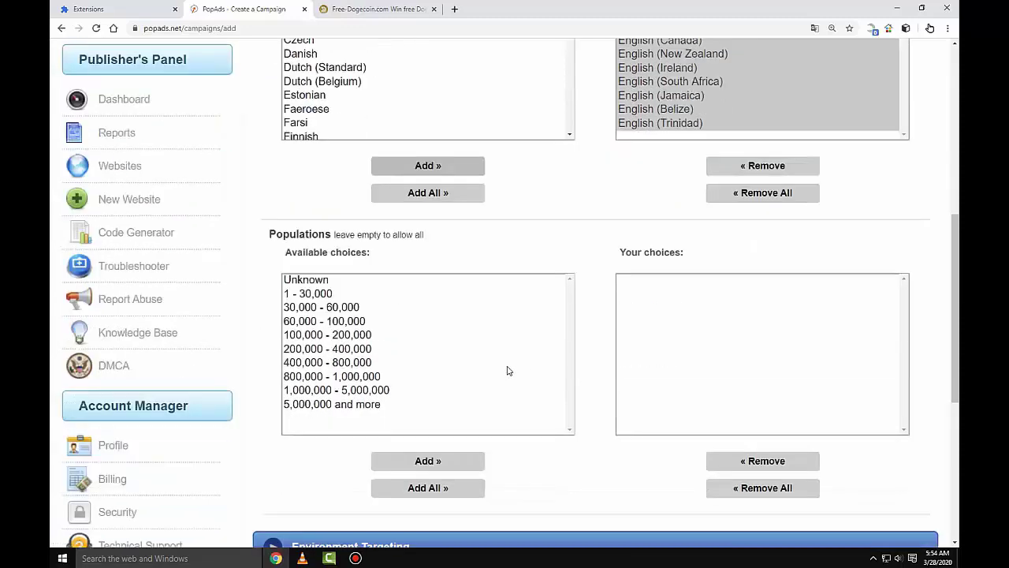
scroll(508, 371, down, 2)
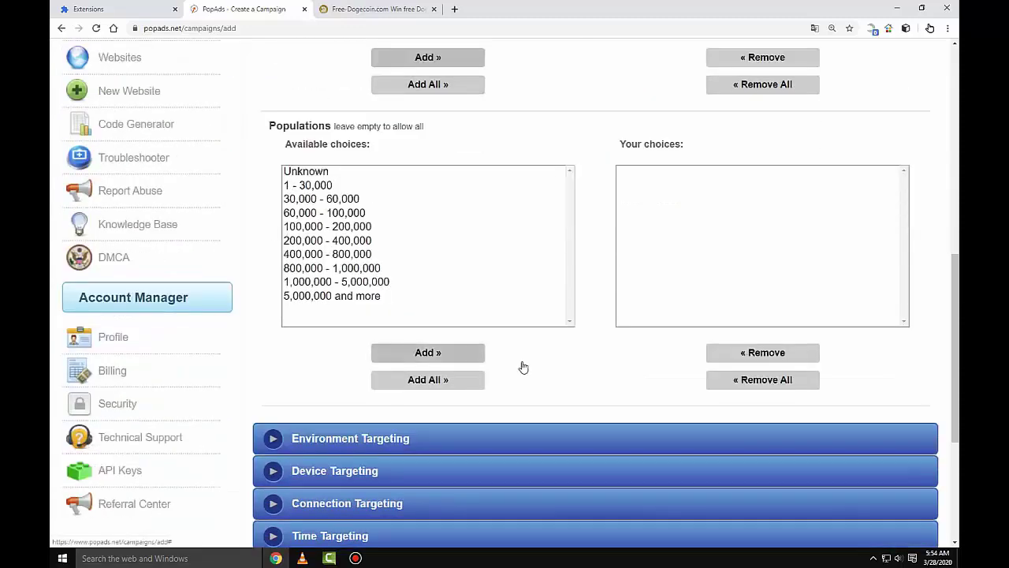
scroll(523, 368, down, 4)
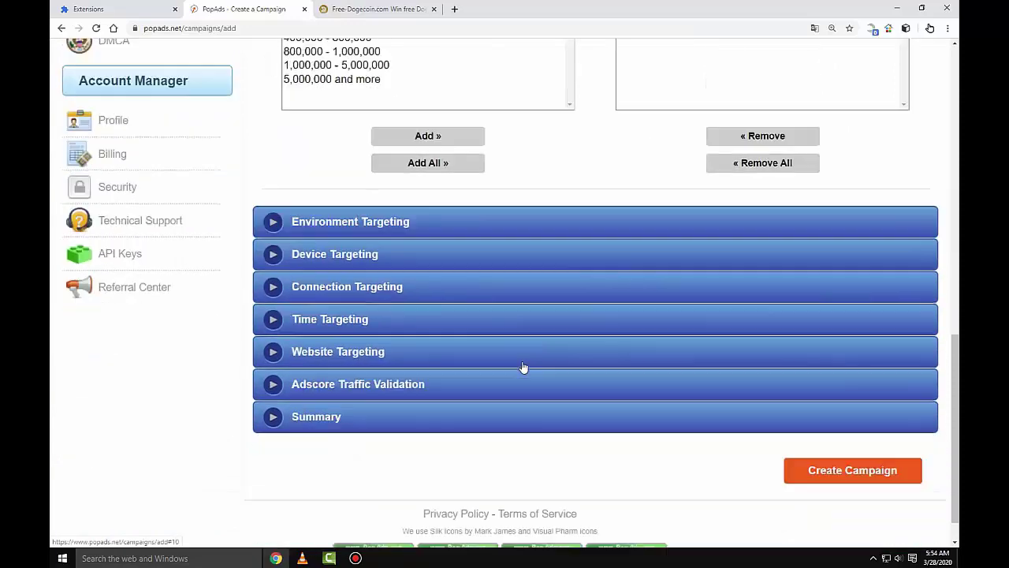
click(273, 224)
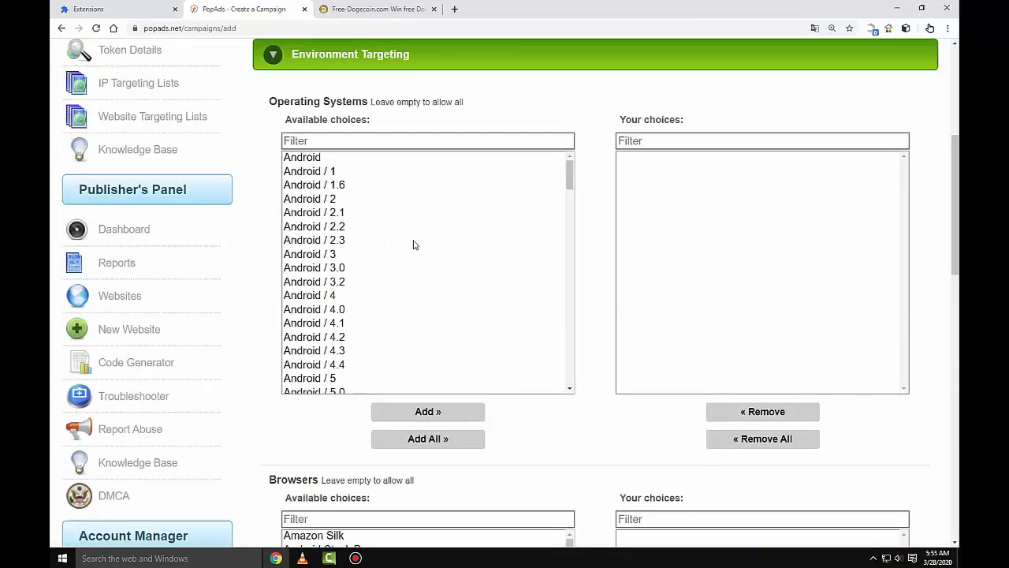
scroll(413, 244, down, 1)
scroll(413, 245, down, 9)
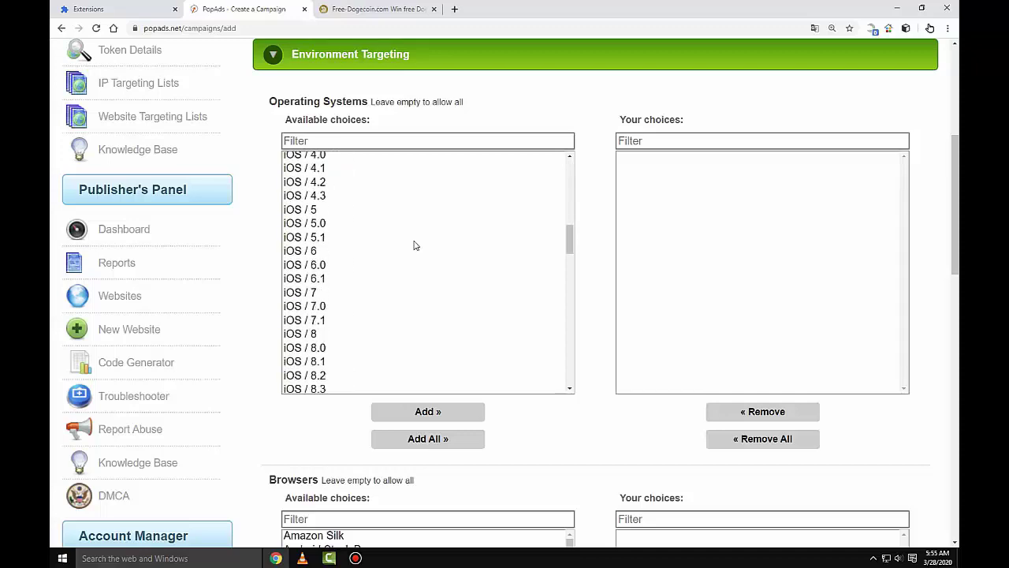
scroll(416, 245, down, 3)
scroll(416, 245, up, 3)
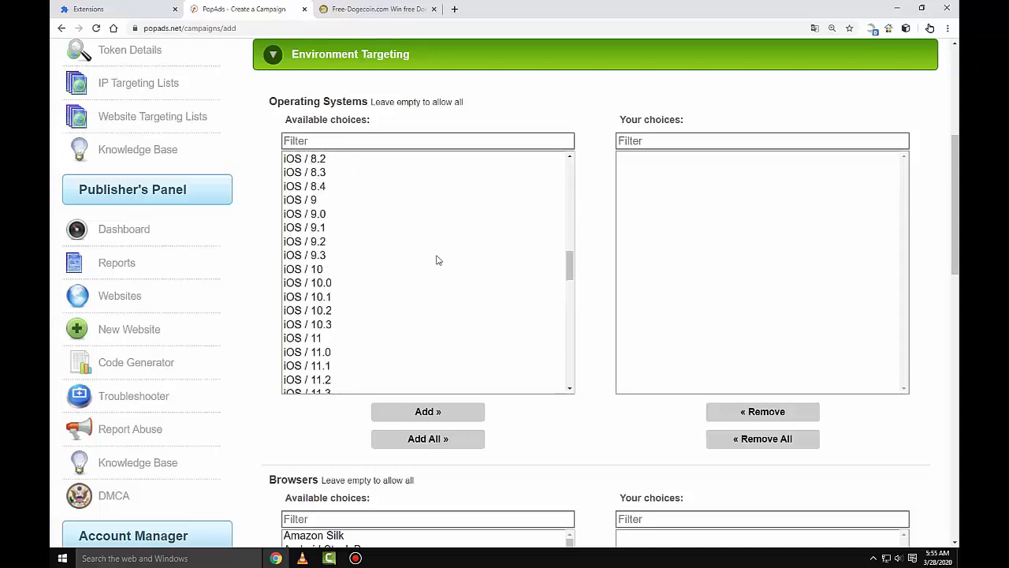
Step: Add all browser entries from Firefox through Internet Explorer / 11, including Google Chrome, to the chosen browsers and check the resulting list
scroll(596, 371, down, 3)
scroll(597, 372, down, 3)
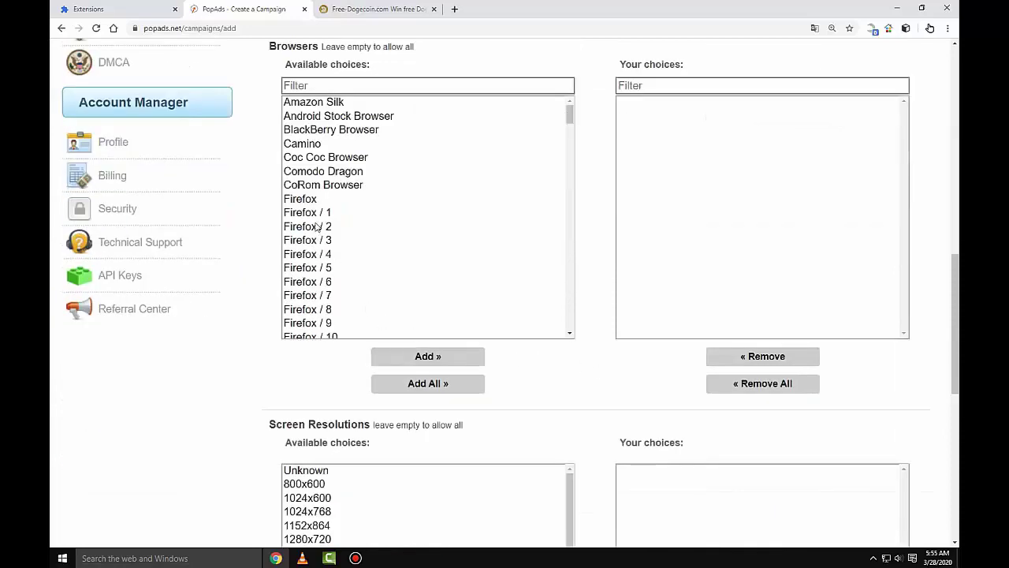
click(300, 199)
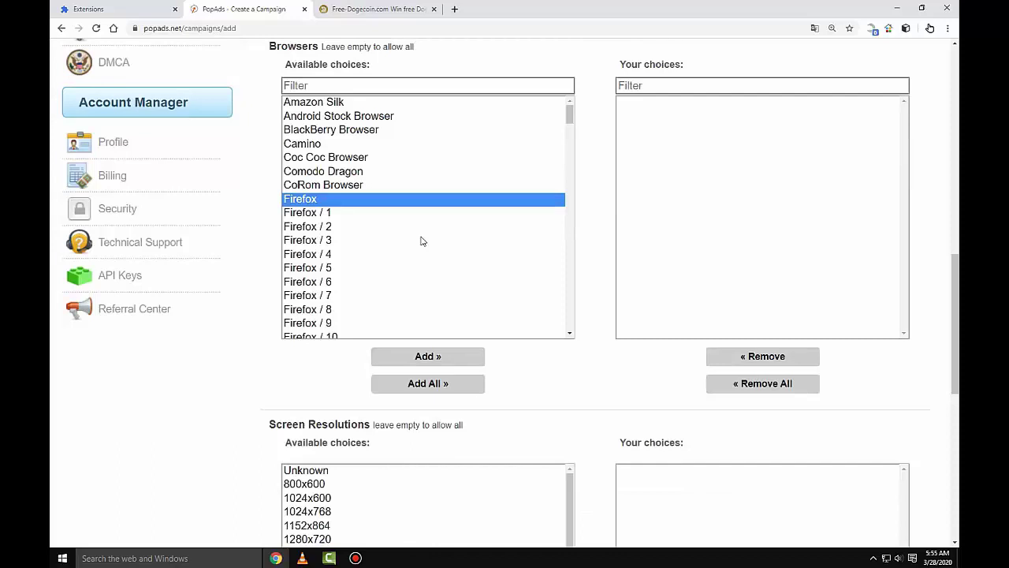
scroll(421, 241, down, 3)
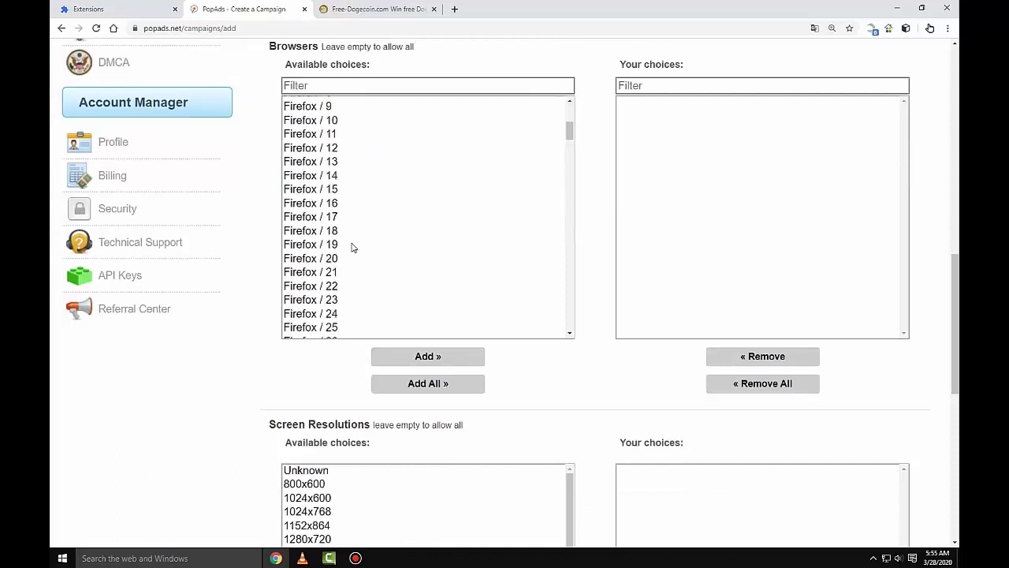
scroll(362, 246, down, 2)
scroll(334, 249, down, 7)
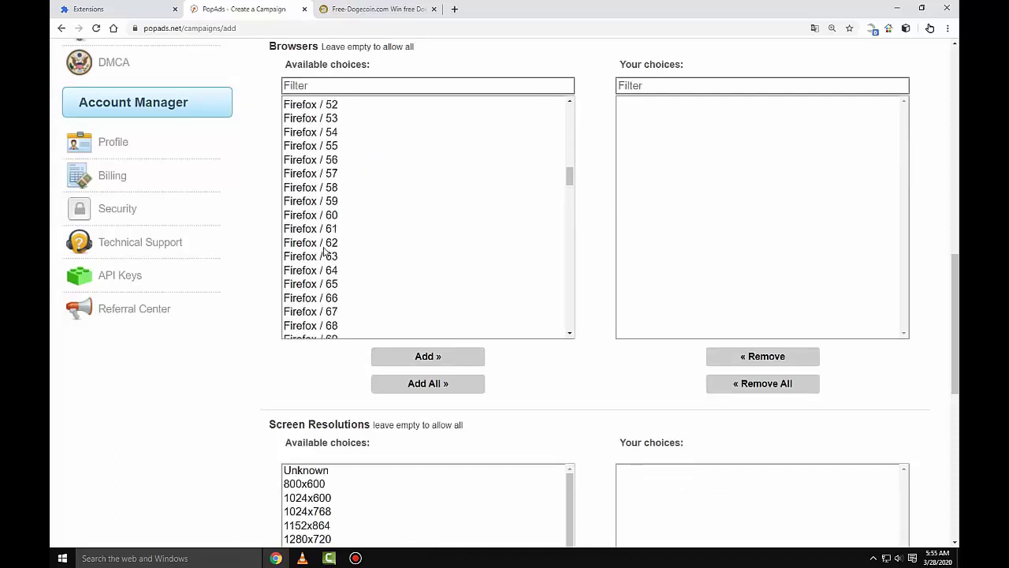
scroll(324, 251, down, 6)
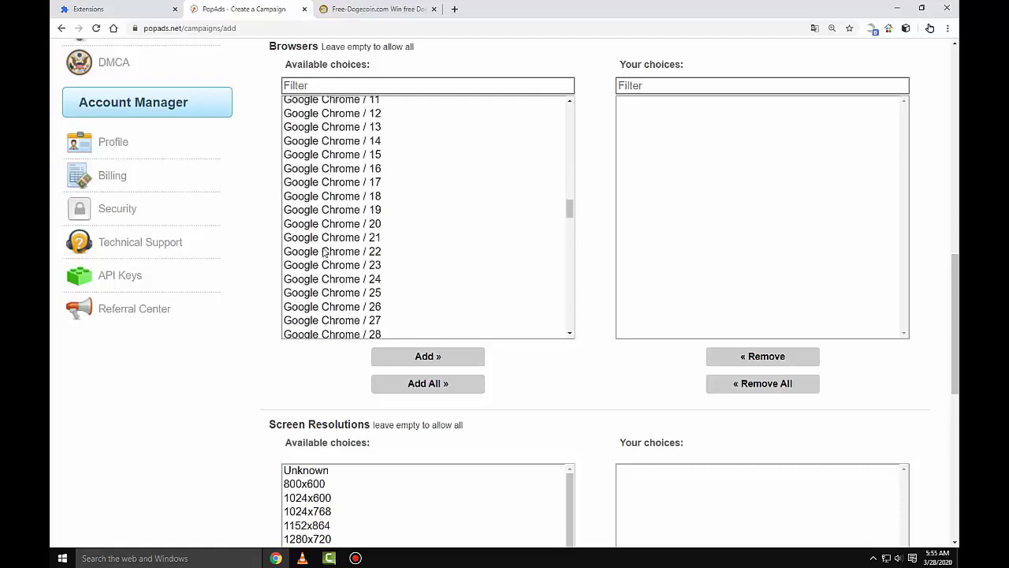
scroll(324, 252, down, 8)
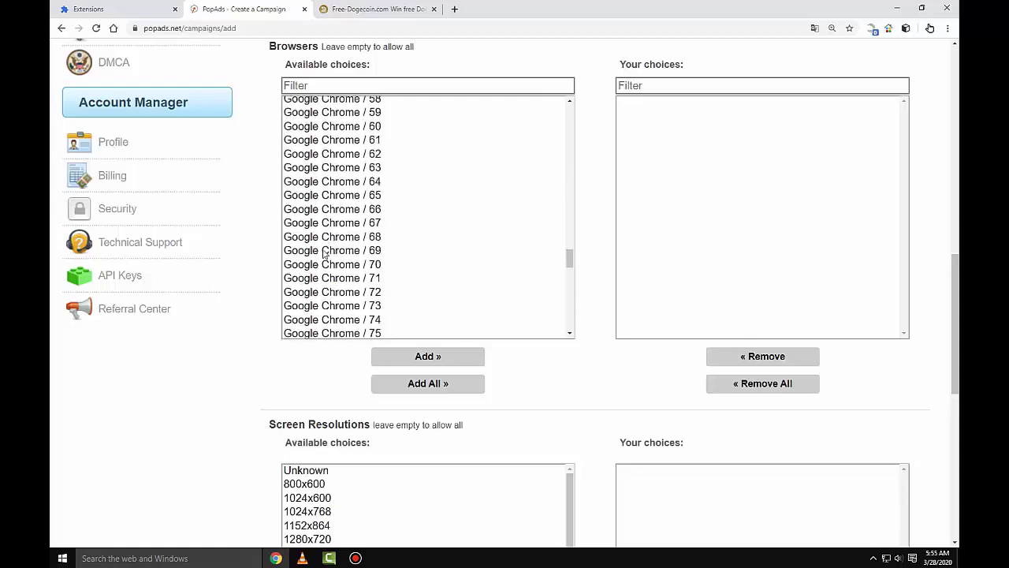
scroll(324, 254, down, 2)
scroll(324, 253, down, 2)
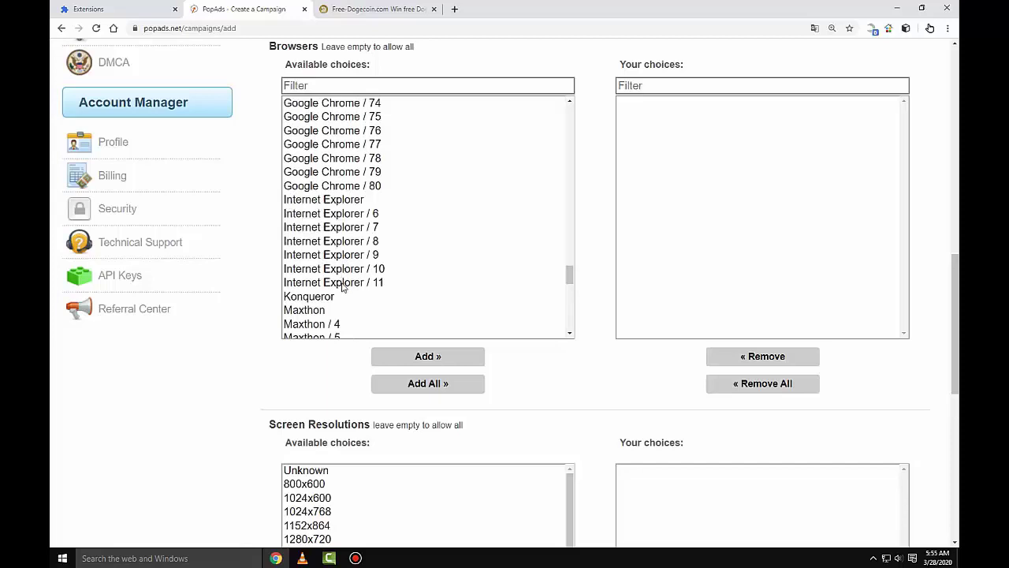
shift+click(342, 283)
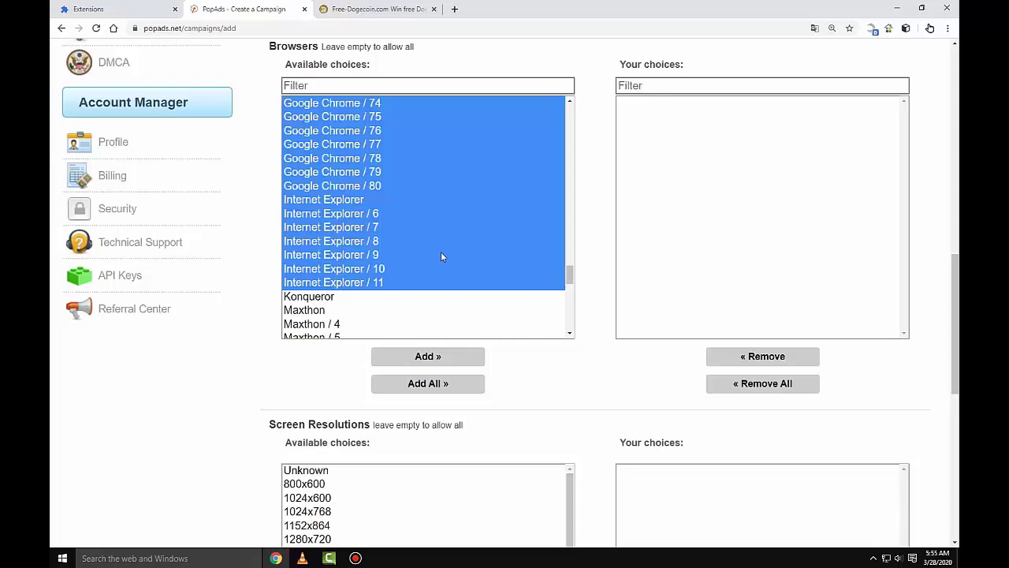
scroll(440, 254, up, 6)
scroll(442, 254, up, 11)
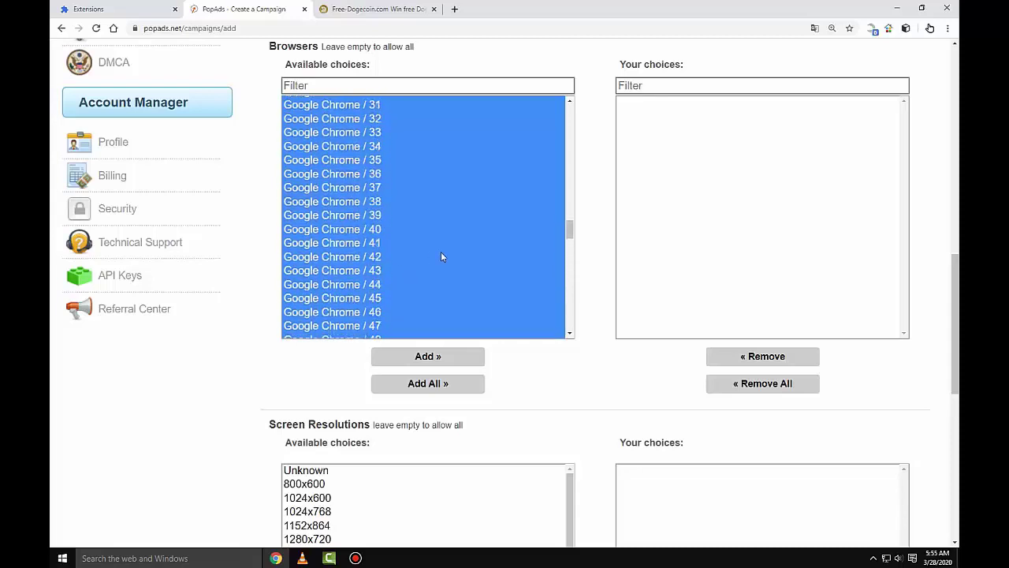
scroll(441, 257, up, 12)
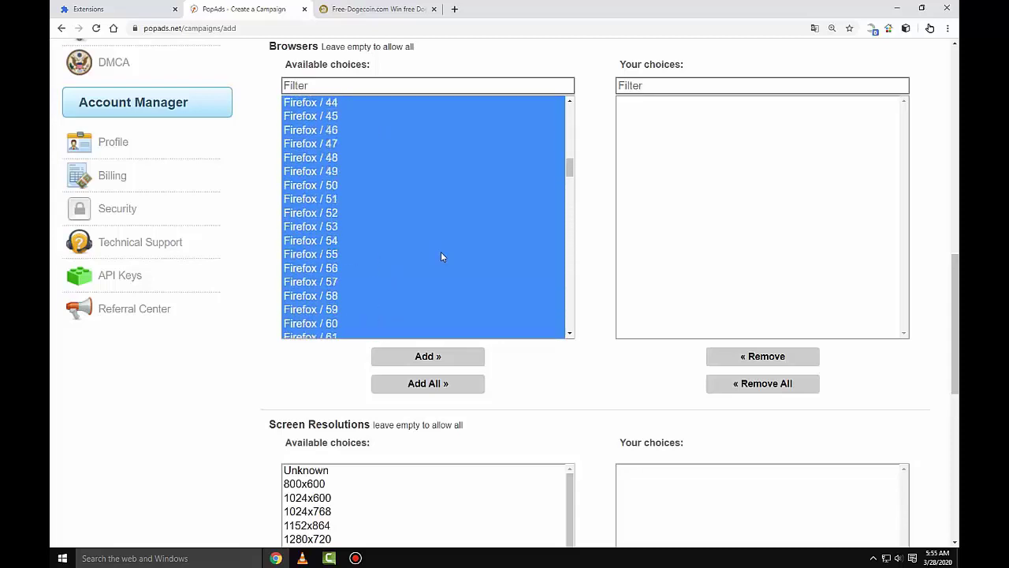
scroll(441, 256, up, 3)
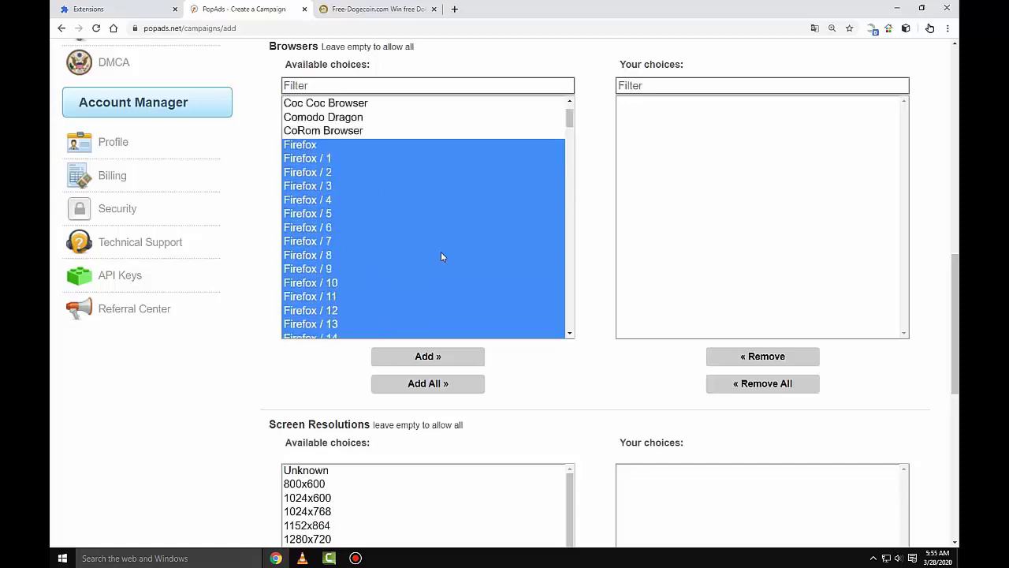
click(452, 361)
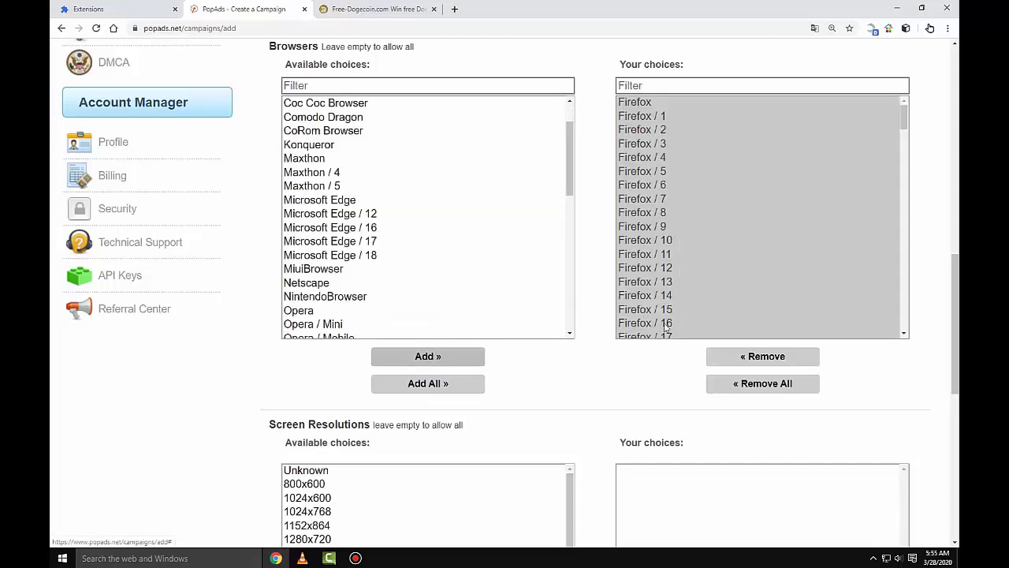
scroll(718, 253, down, 10)
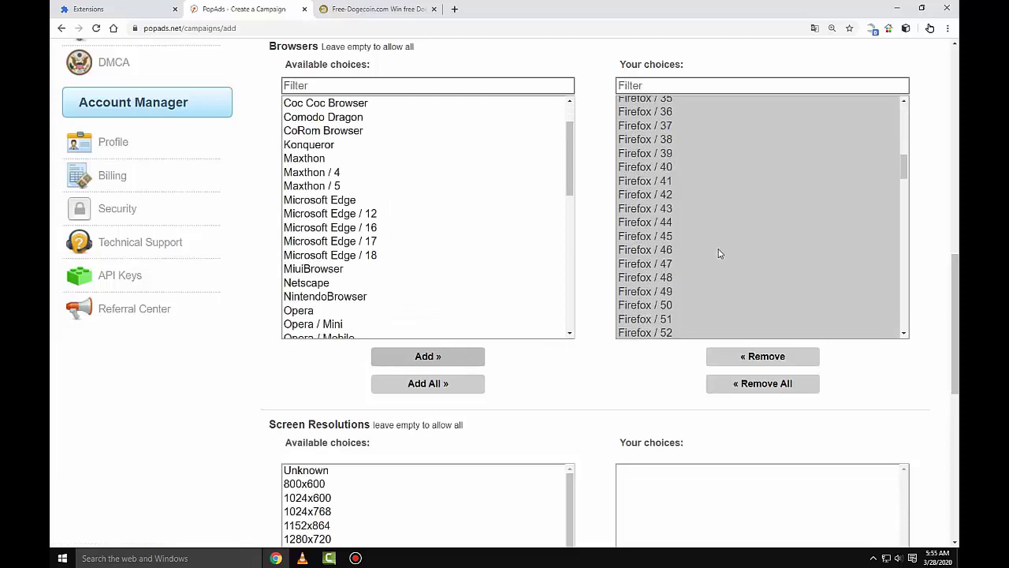
scroll(718, 254, down, 20)
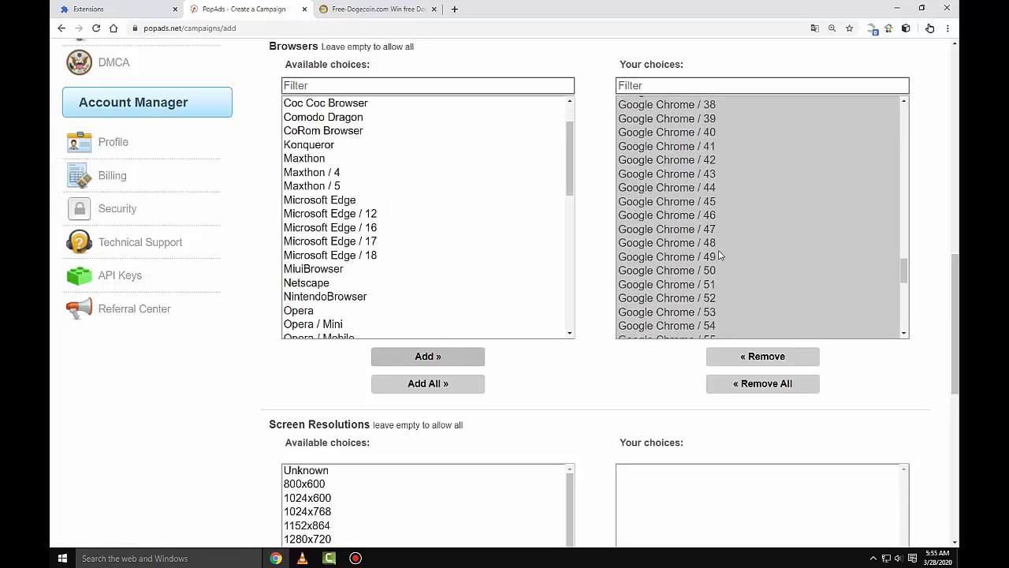
scroll(718, 255, down, 2)
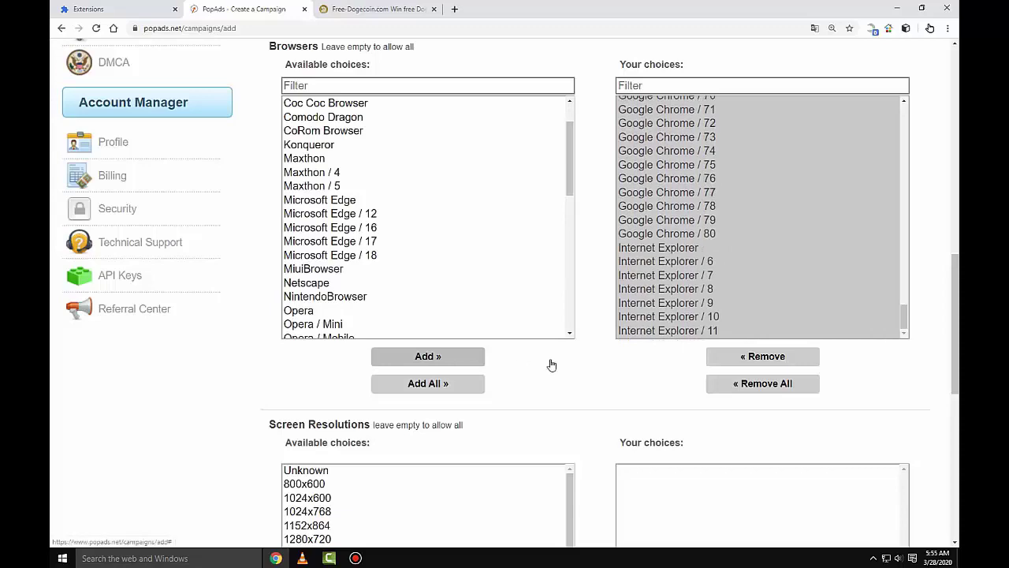
Step: Open Device Targeting and add Desktop/Notebook to the campaign's chosen form factors
scroll(567, 365, down, 5)
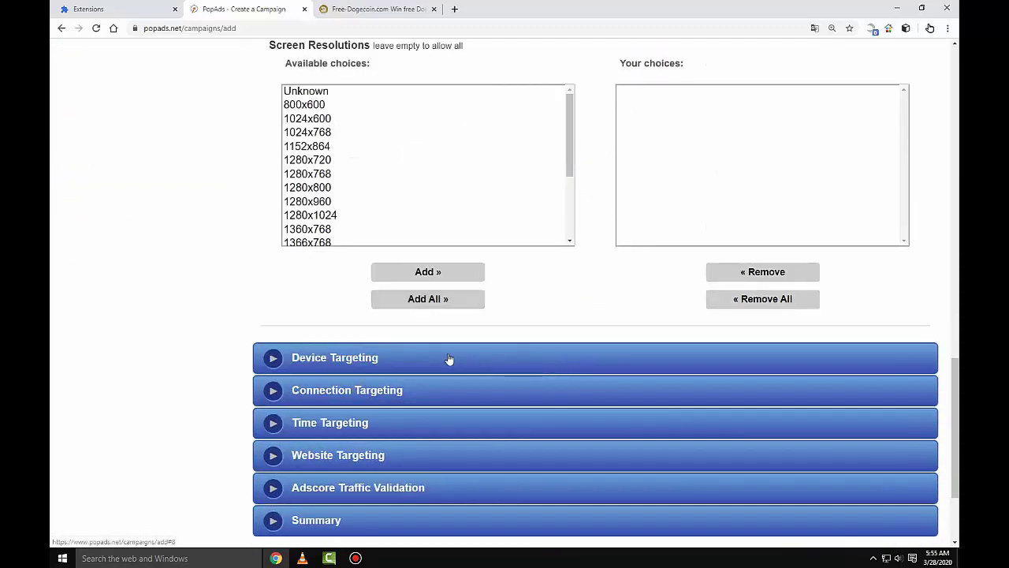
click(271, 361)
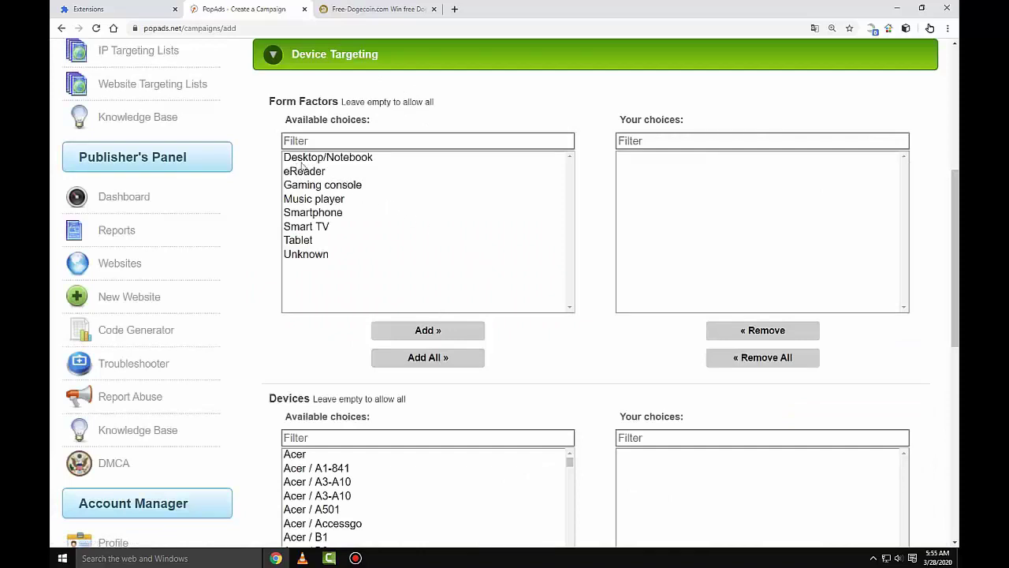
click(343, 160)
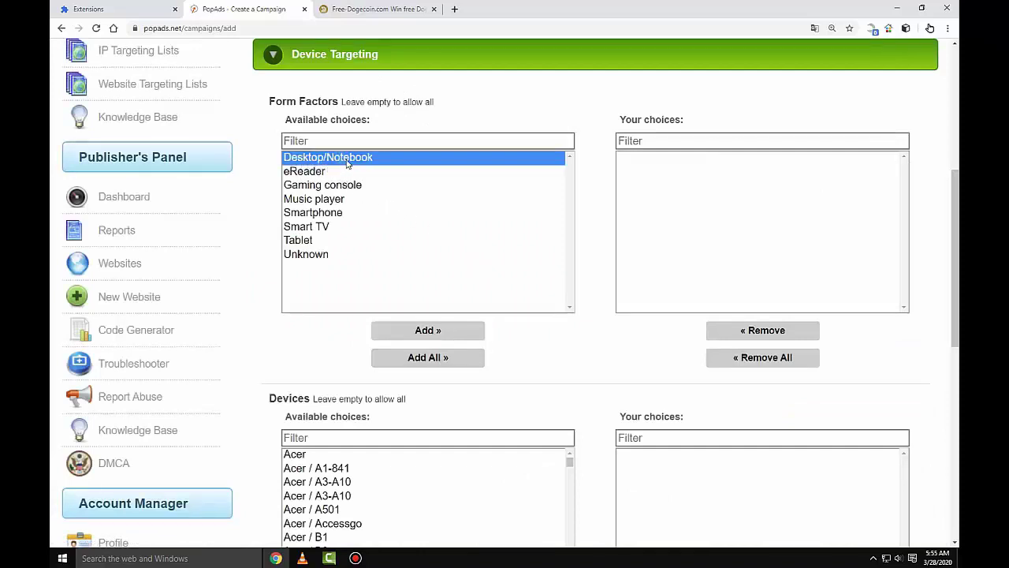
click(448, 335)
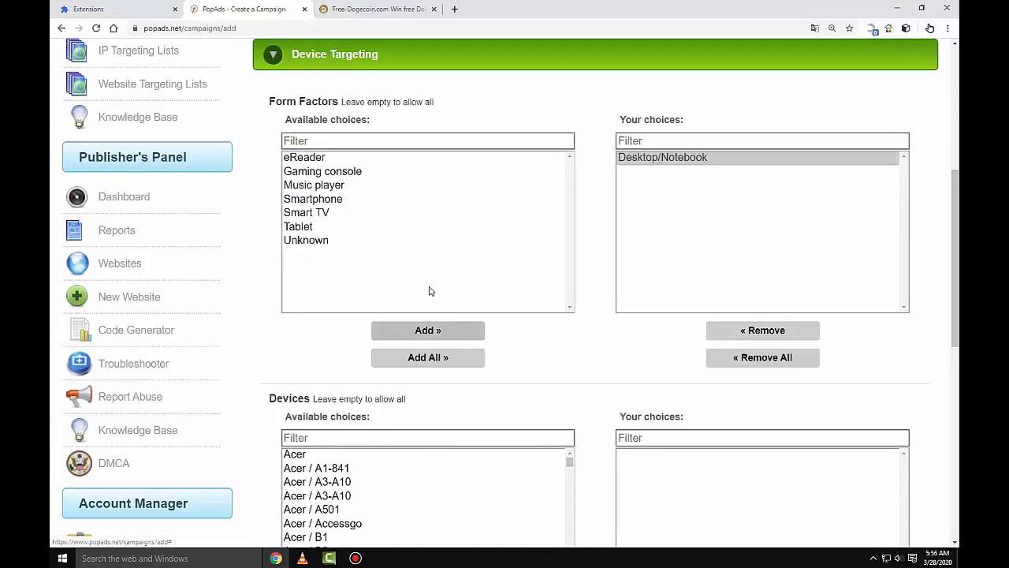
Step: Add Tablet to the campaign's chosen form factors and look over the available devices below
click(301, 228)
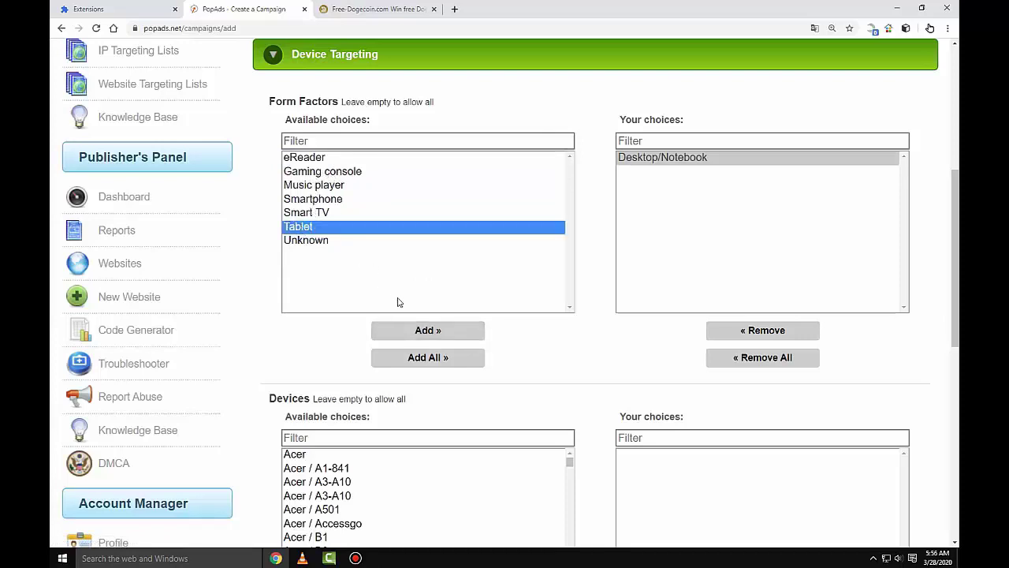
click(438, 332)
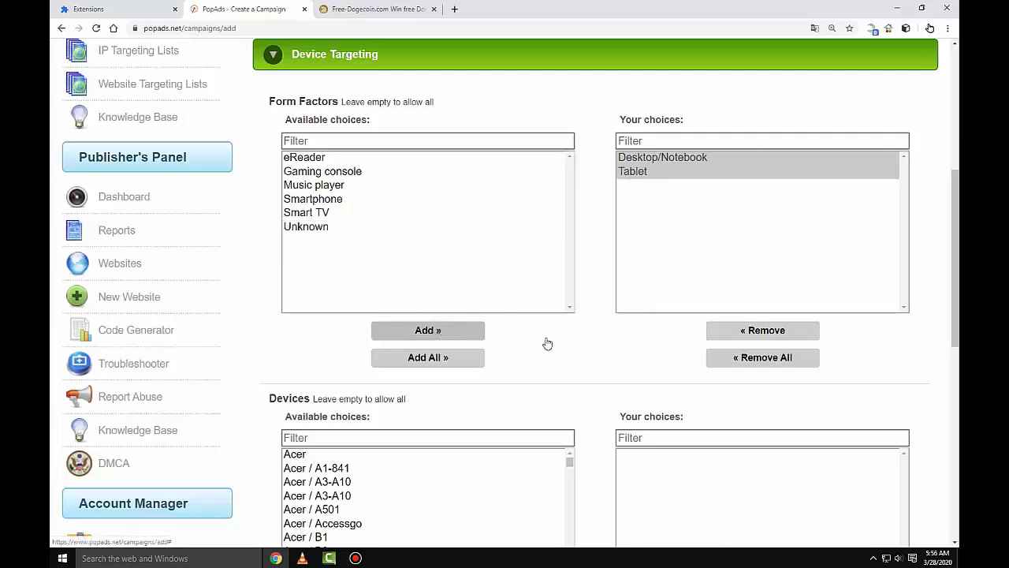
scroll(547, 344, down, 3)
scroll(564, 341, down, 3)
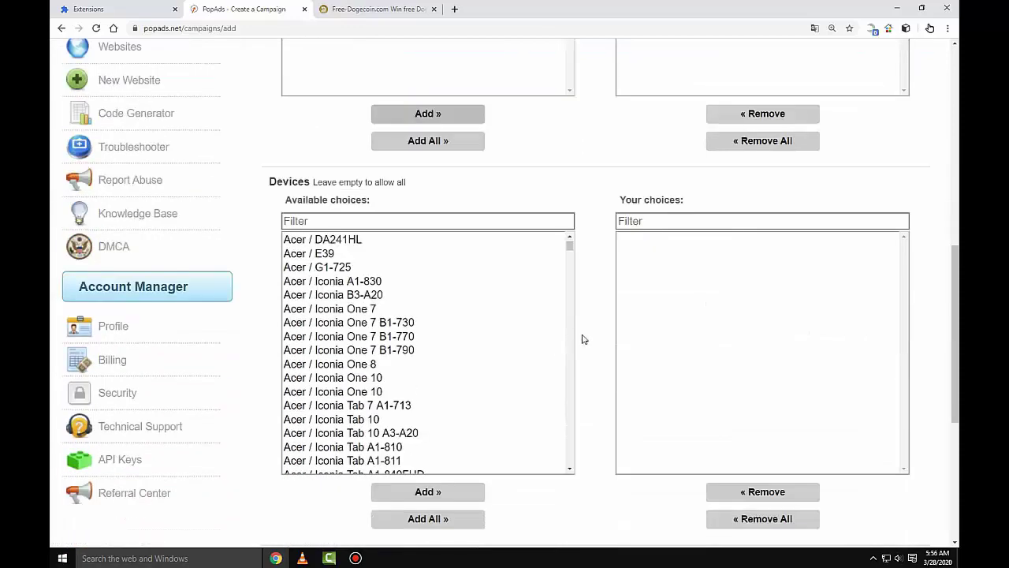
scroll(582, 339, down, 3)
scroll(584, 339, down, 1)
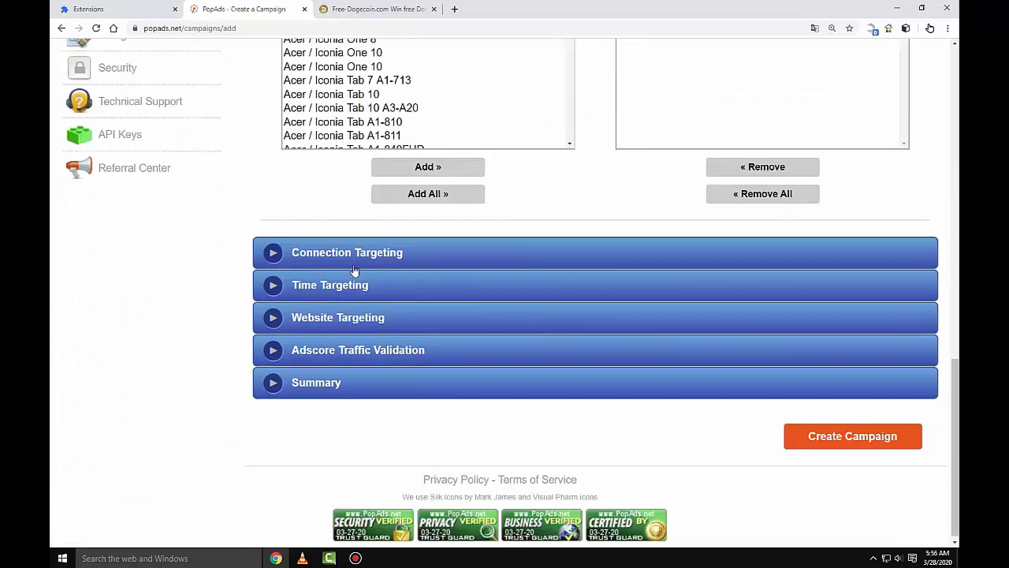
Step: Review the connection types and speeds in Connection Targeting, and check the weekly hour schedule and timezone in Time Targeting
click(272, 253)
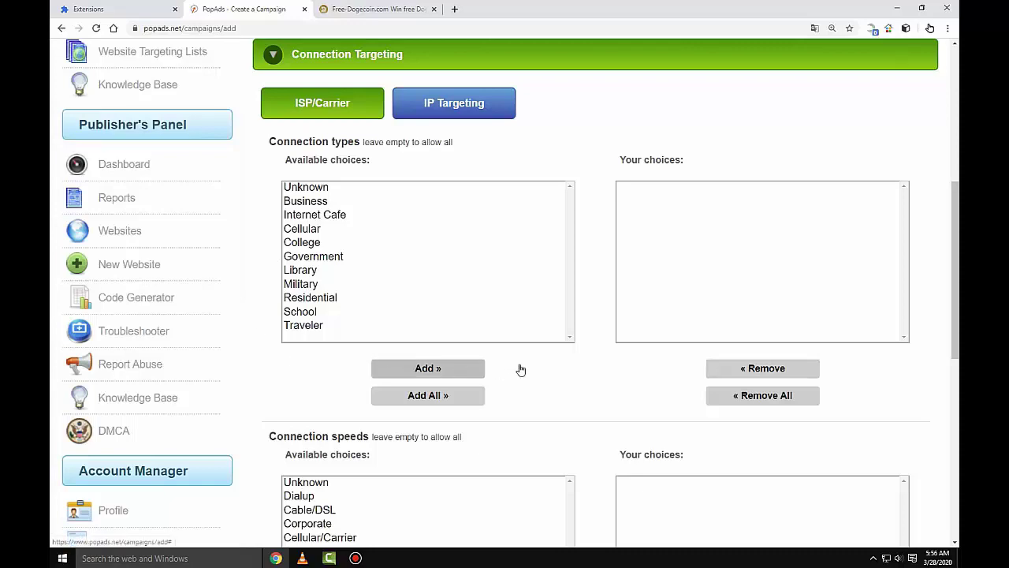
scroll(520, 369, down, 2)
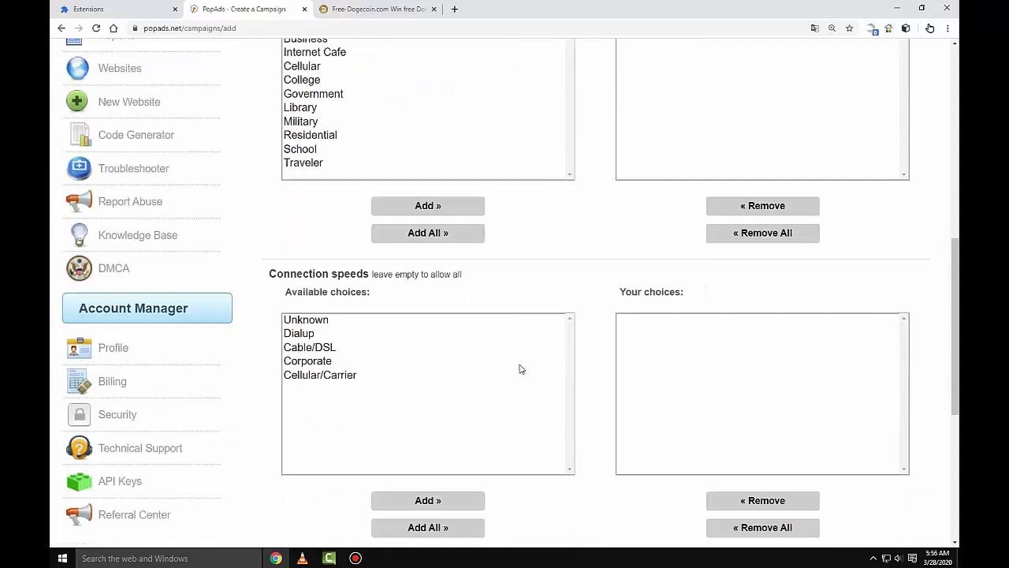
scroll(518, 369, down, 4)
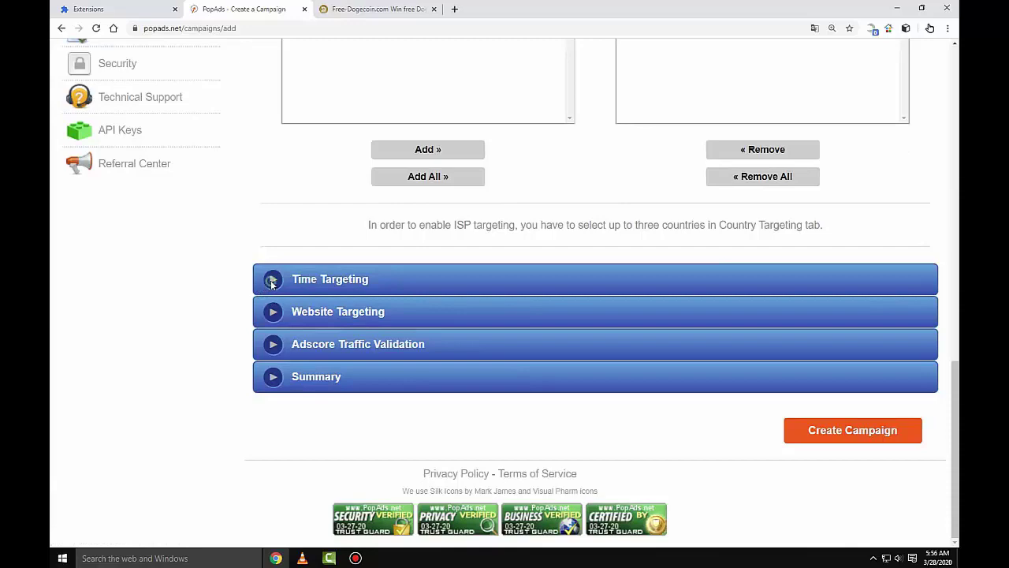
click(271, 281)
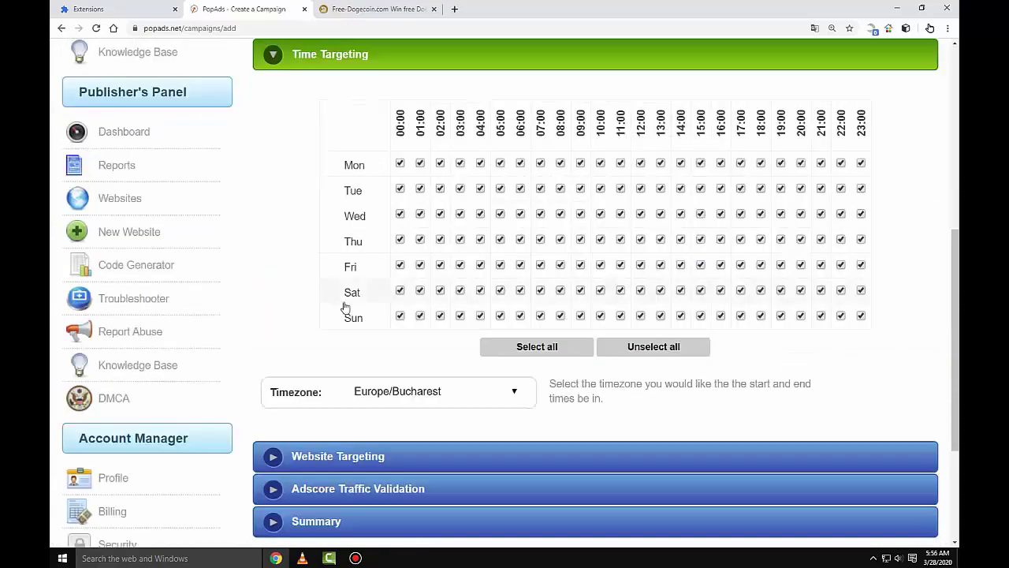
scroll(344, 307, down, 3)
Step: Review the Website Targeting modes and the Adscore Traffic Validation settings for valid, proxy, junk and bot traffic
click(274, 264)
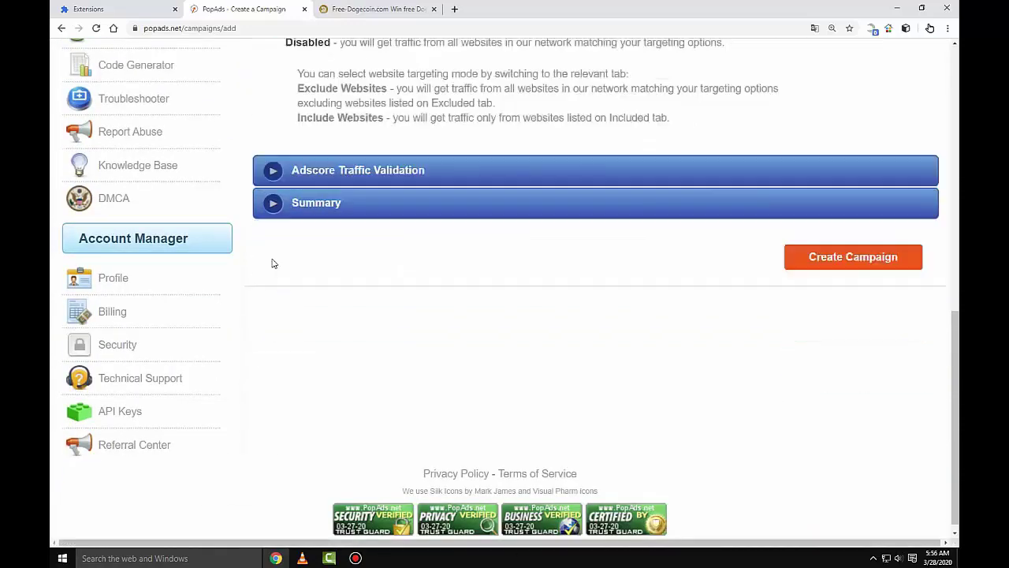
scroll(274, 263, up, 2)
scroll(394, 268, down, 2)
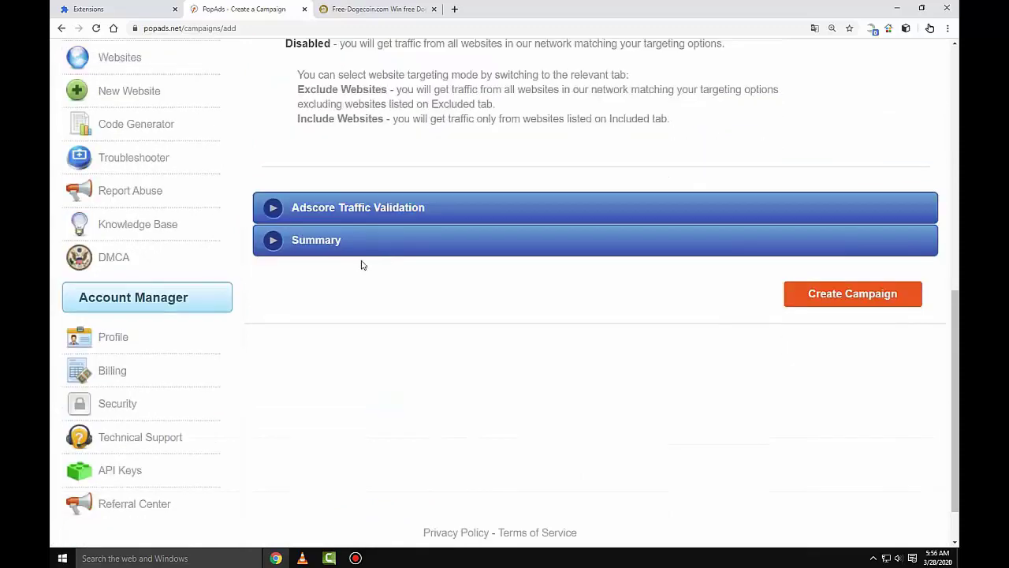
click(273, 207)
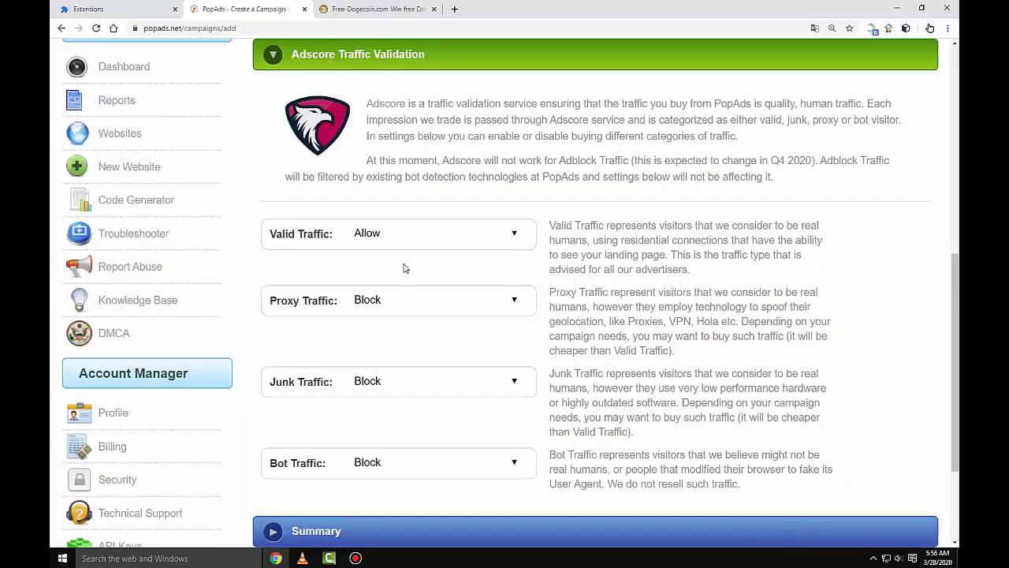
scroll(406, 268, down, 2)
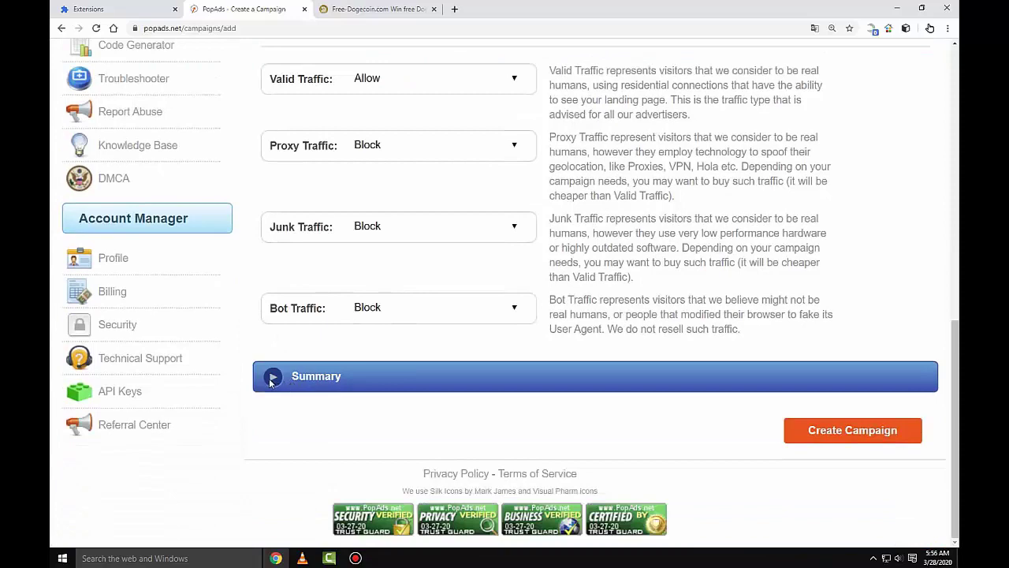
Step: Open the campaign Summary and examine the Traffic Estimator, the country map and the bid distribution charts
click(272, 376)
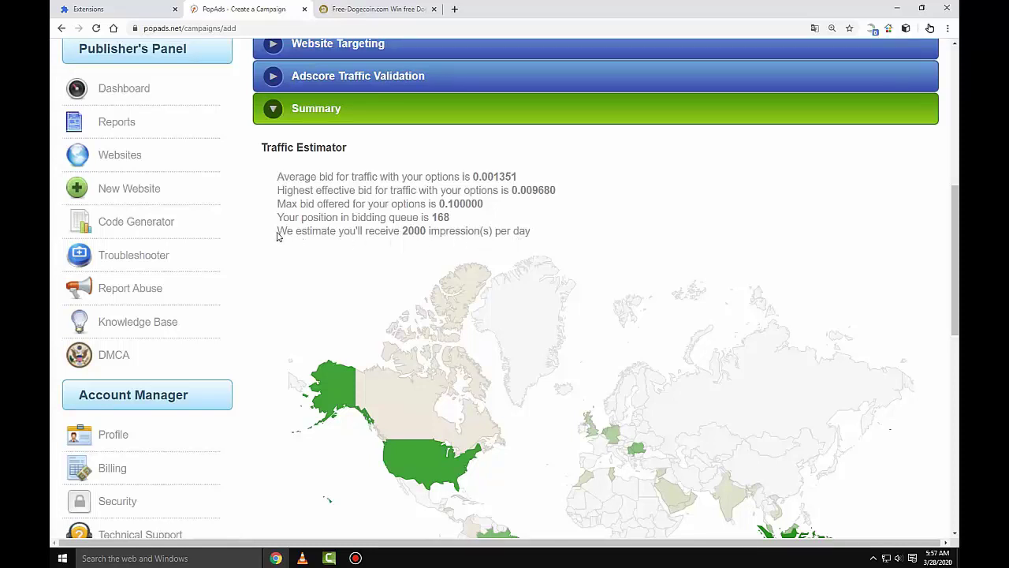
scroll(335, 276, down, 2)
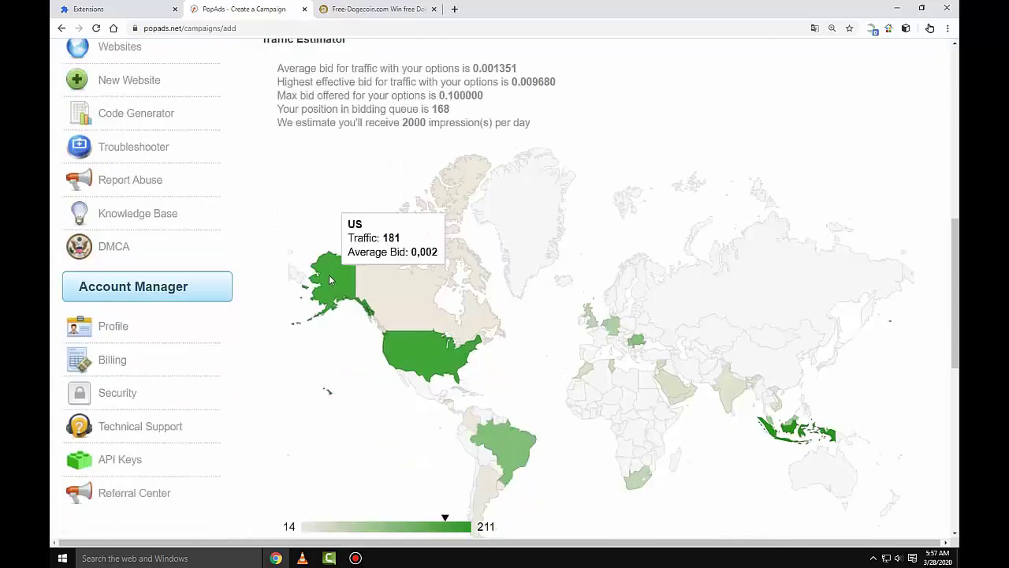
scroll(315, 282, down, 3)
scroll(313, 284, down, 2)
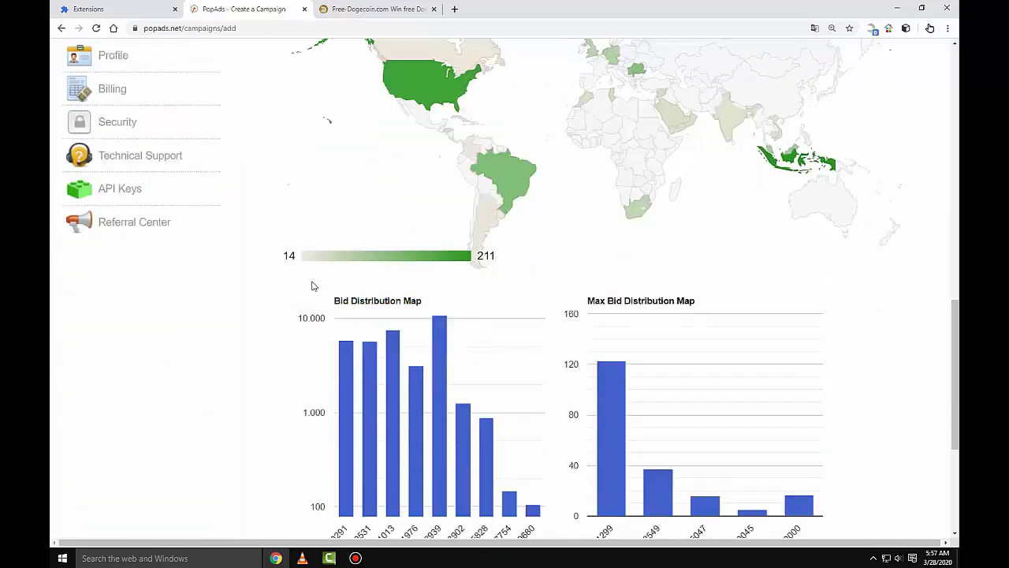
scroll(311, 286, up, 2)
scroll(312, 285, down, 7)
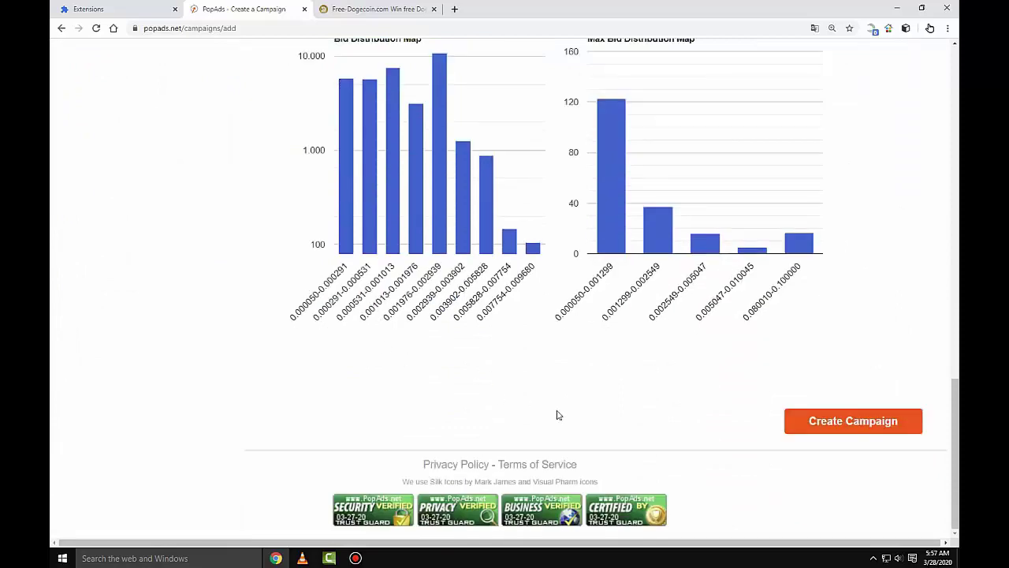
Step: Submit the new campaign, accepting responsibility for the broad country targeting when asked to confirm it
click(861, 432)
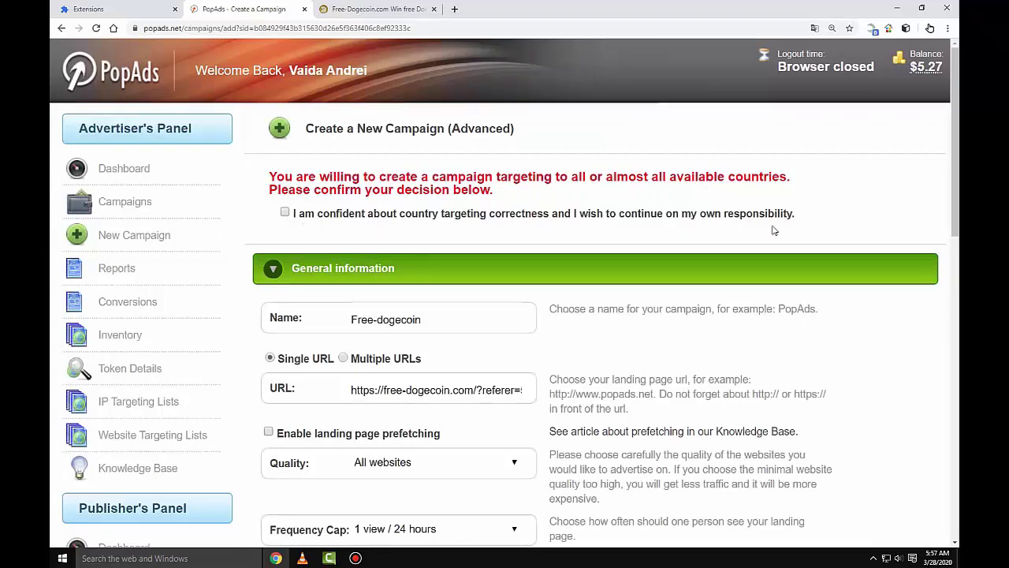
click(286, 212)
scroll(380, 282, down, 3)
scroll(381, 283, down, 7)
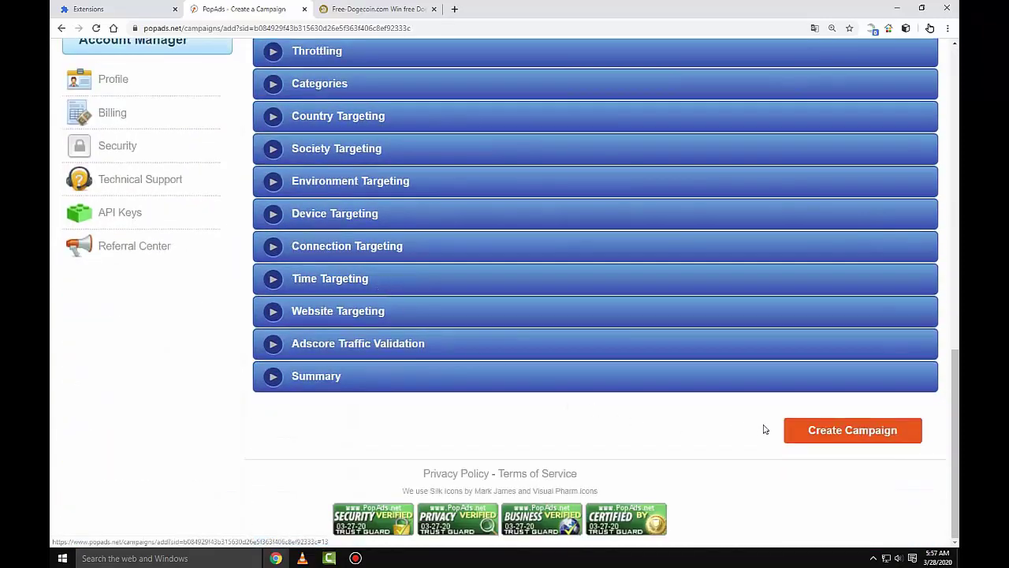
click(829, 438)
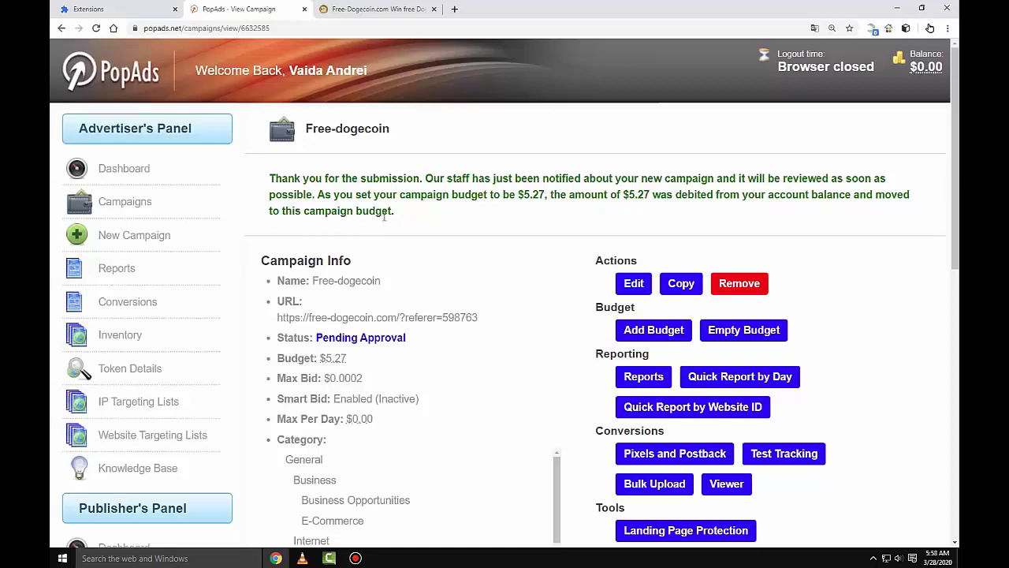
Step: Review the submitted Free-dogecoin campaign's status, budget, bid and category details in Campaign Info
scroll(499, 264, down, 1)
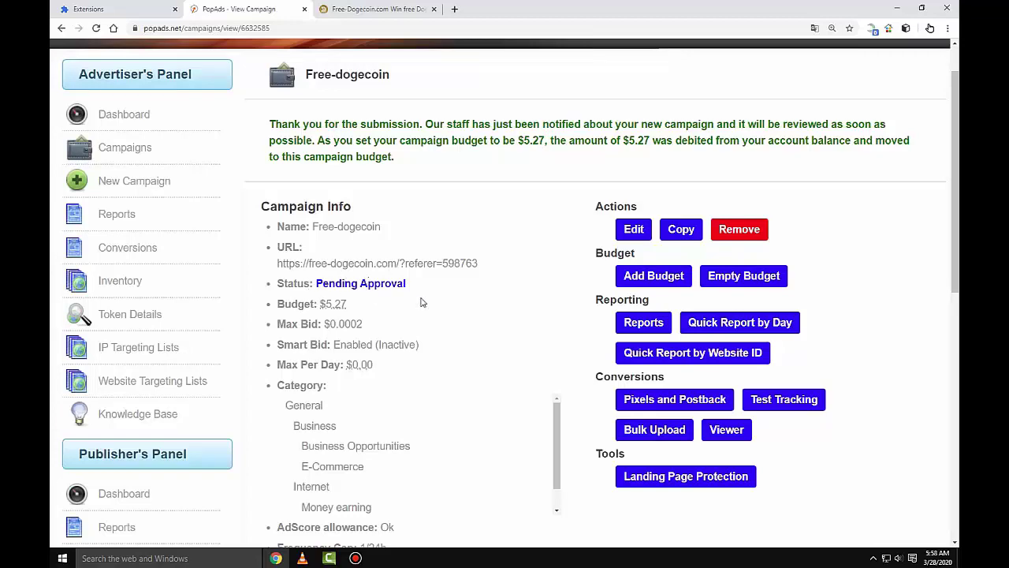
scroll(421, 302, down, 1)
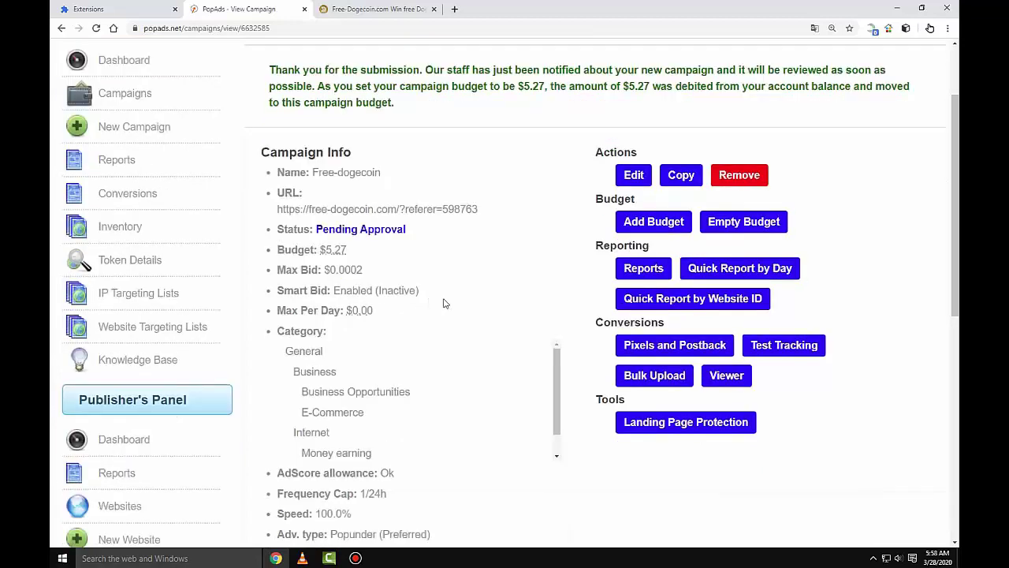
scroll(441, 300, up, 1)
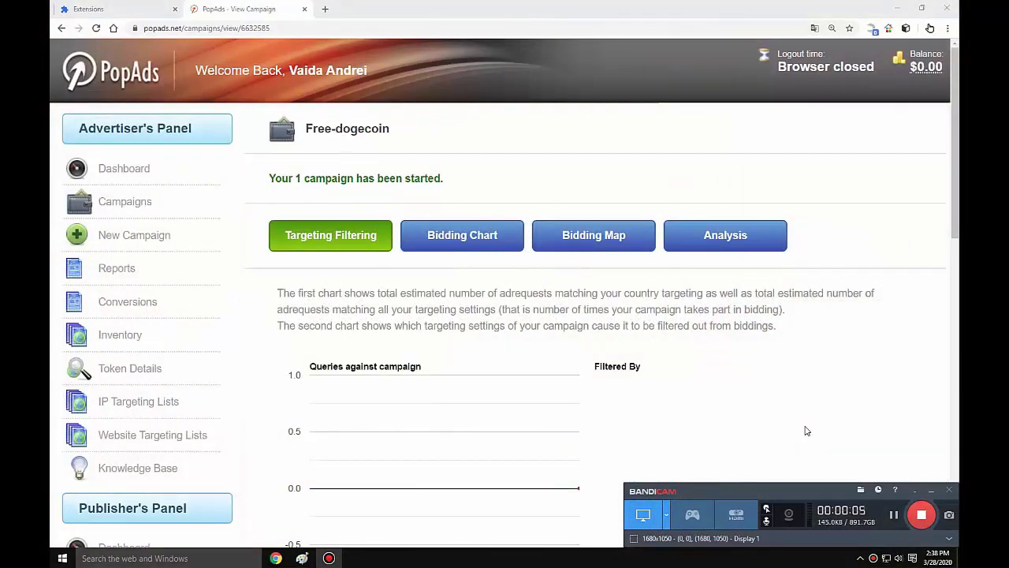
Step: Check the started campaign's details and examine its Targeting Filtering charts for matched queries and filtering causes
click(329, 558)
scroll(444, 523, down, 5)
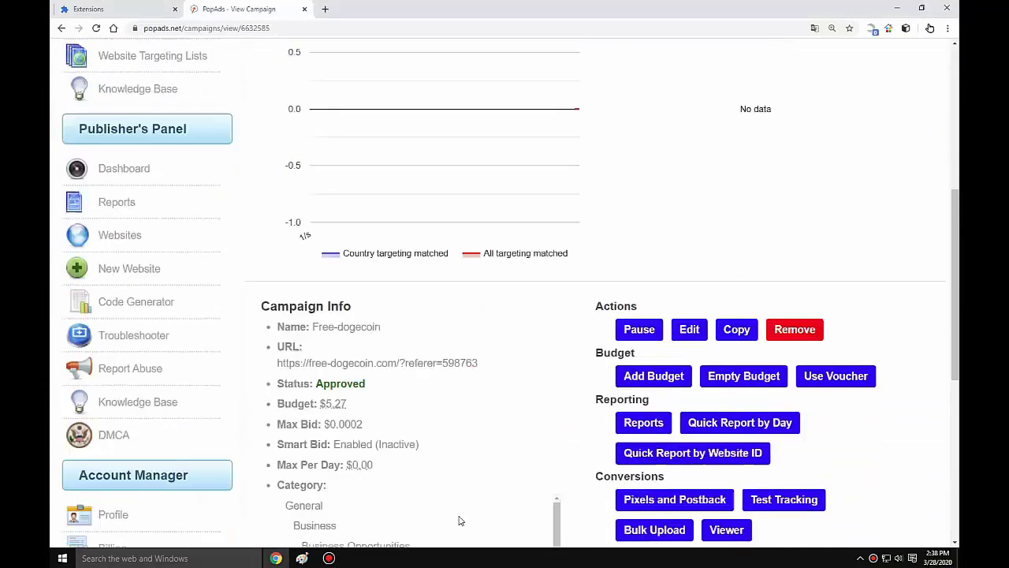
scroll(461, 520, down, 1)
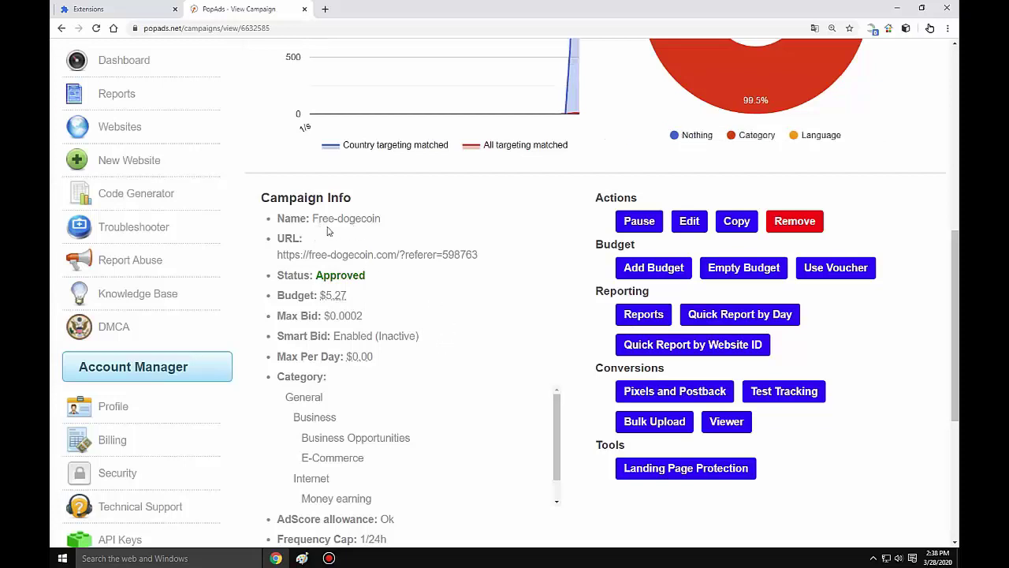
scroll(490, 347, up, 3)
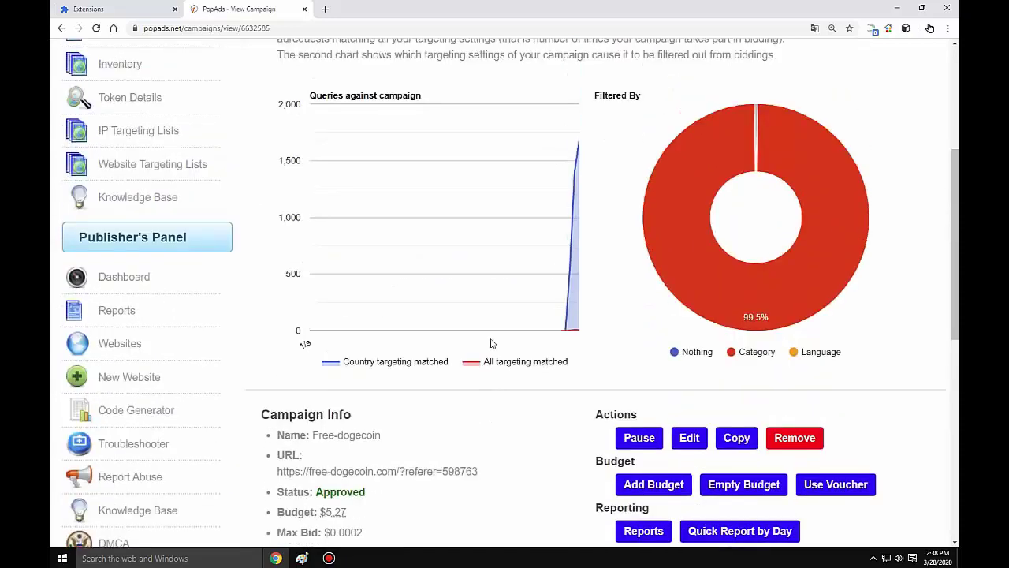
scroll(490, 347, up, 1)
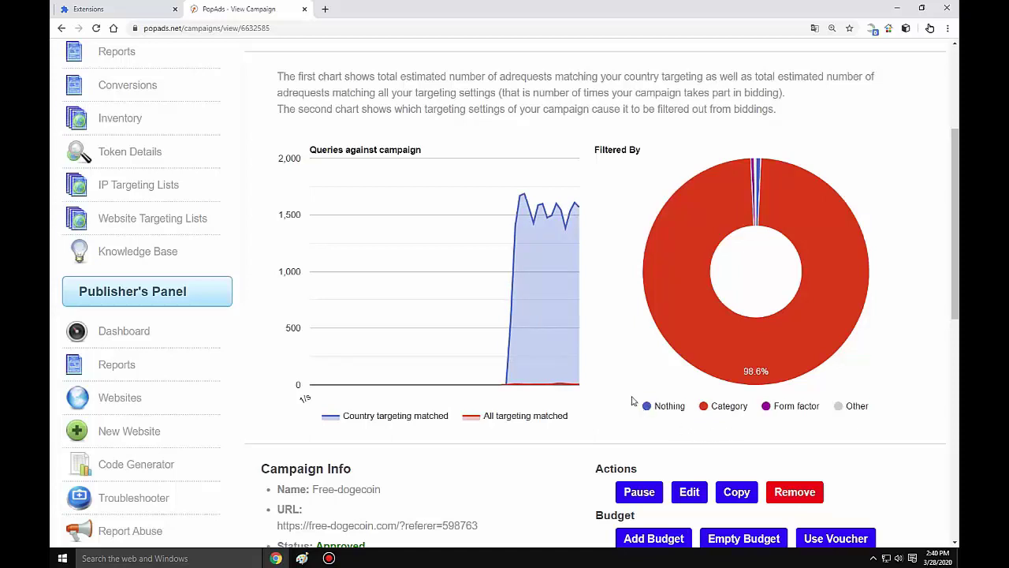
scroll(634, 401, up, 1)
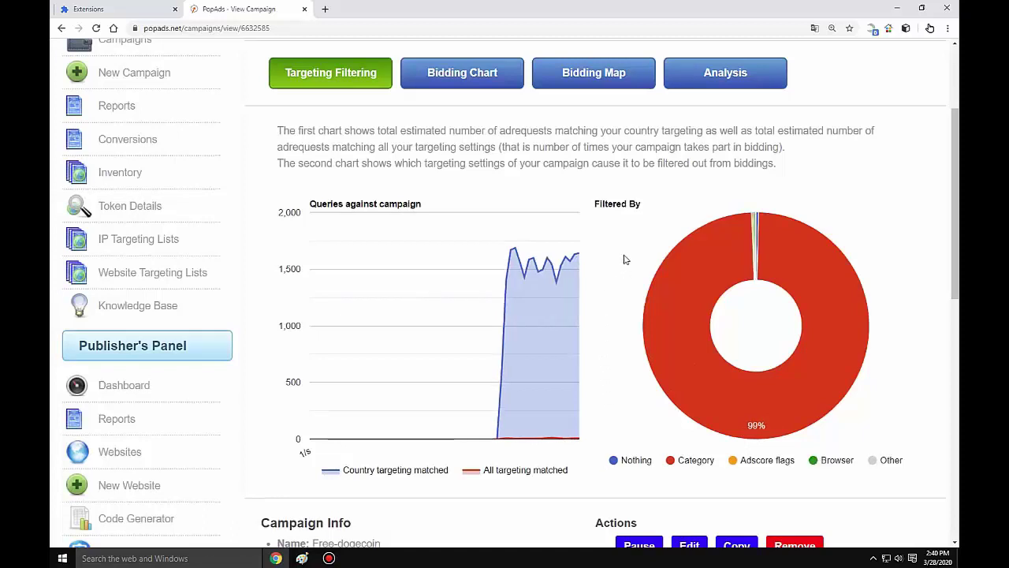
Step: Examine won and lost auctions in the campaign's Bidding Chart, and open the Bidding Map of recent auctions
click(463, 77)
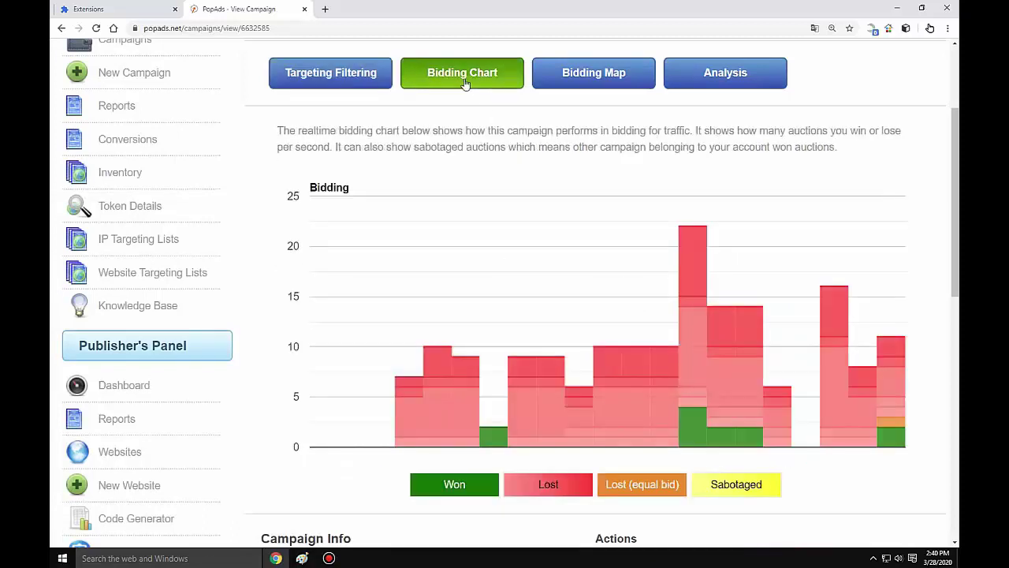
mouse_move(686, 422)
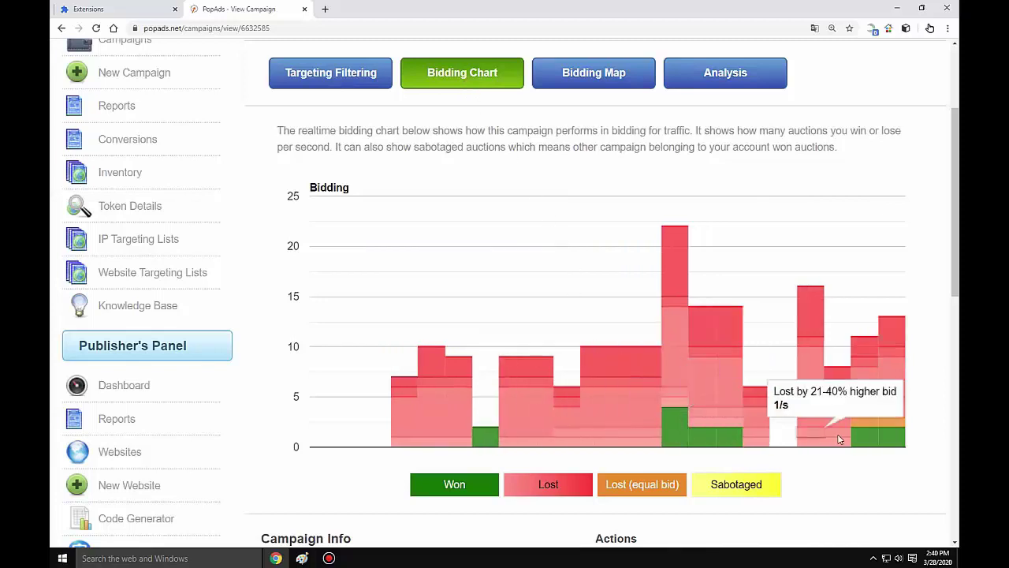
mouse_move(868, 439)
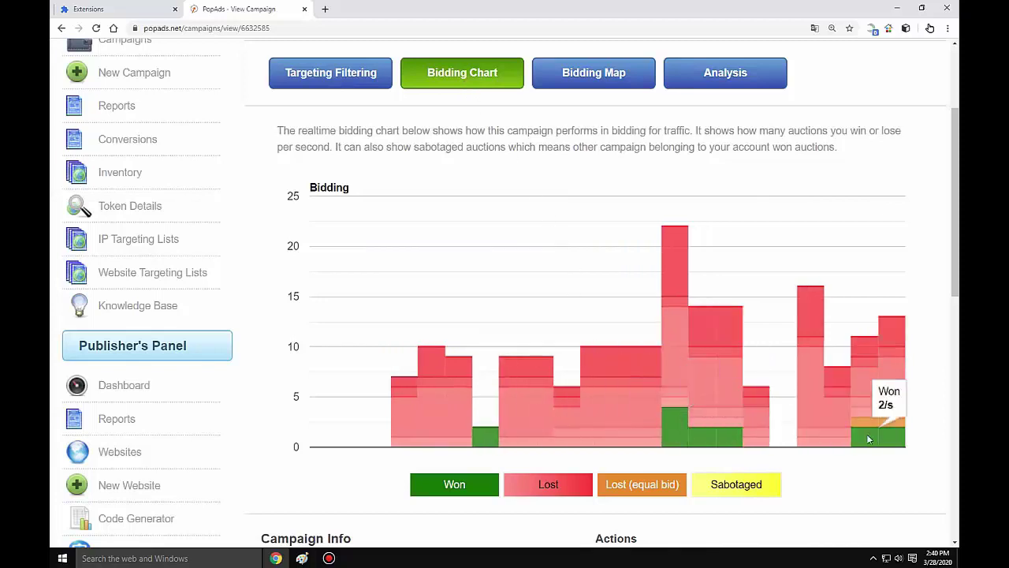
click(580, 79)
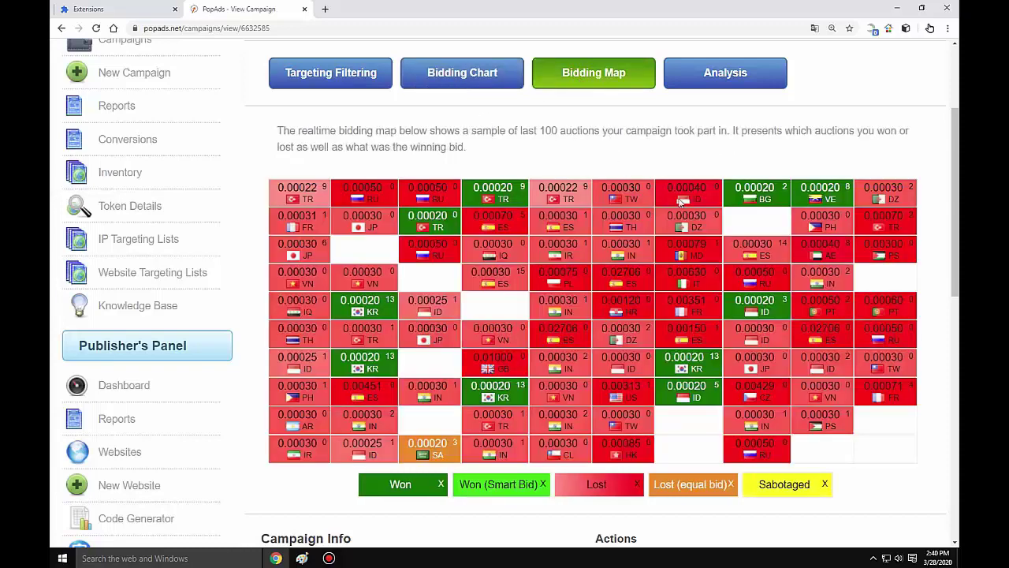